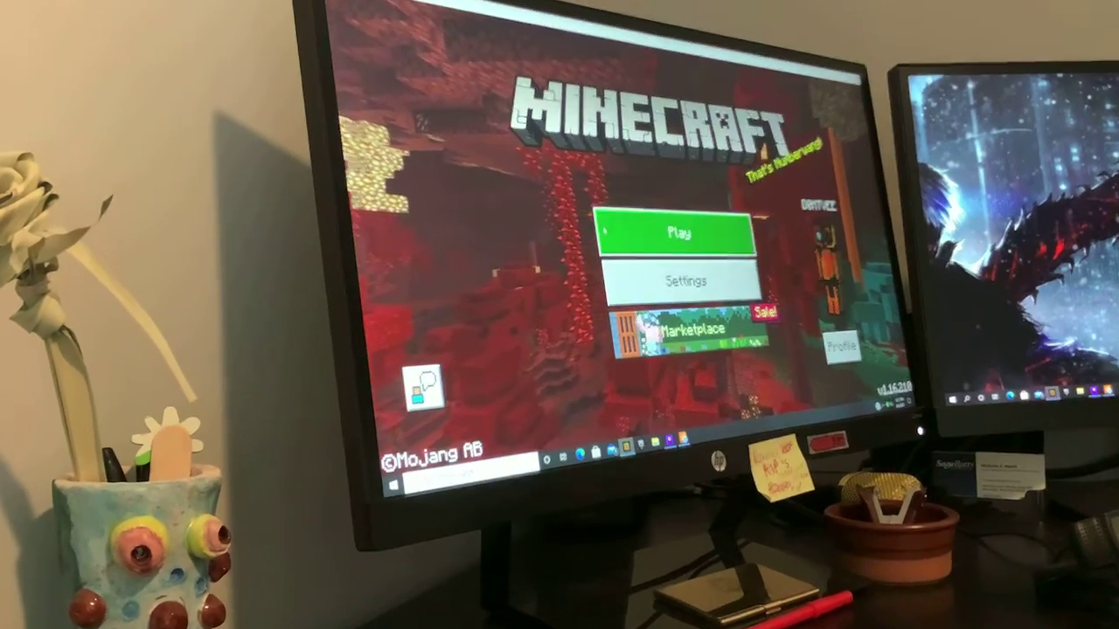
# - Open the Worlds list and load a saved survival world
pyautogui.click(677, 234)
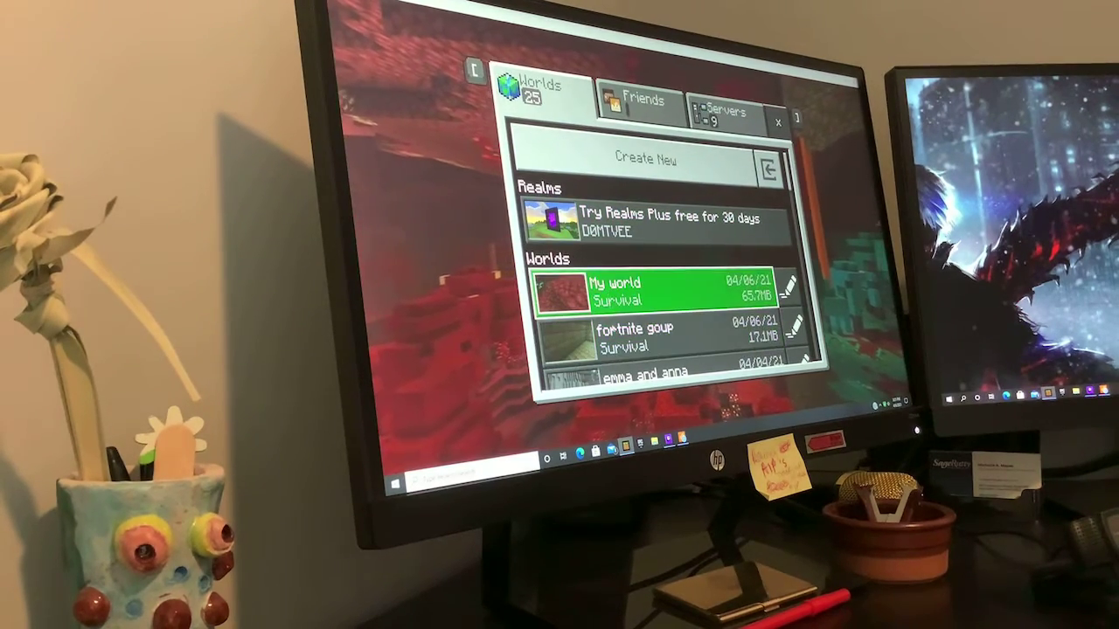
pyautogui.click(612, 337)
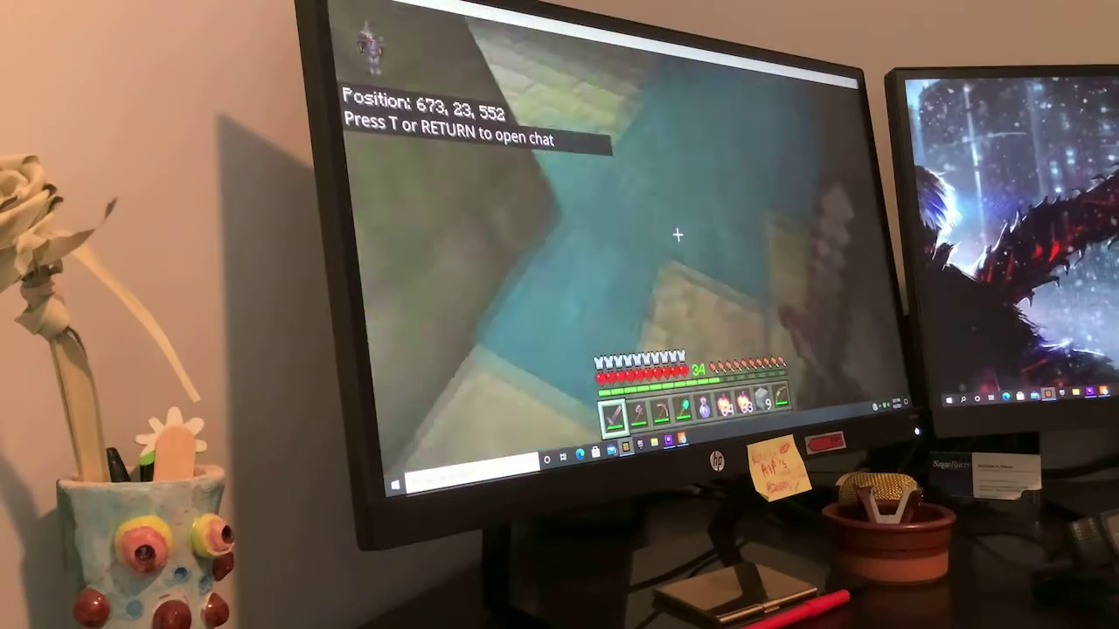
# - Walk down the mossy stone-brick corridor and mine the stone blocks ahead
pyautogui.press('w')
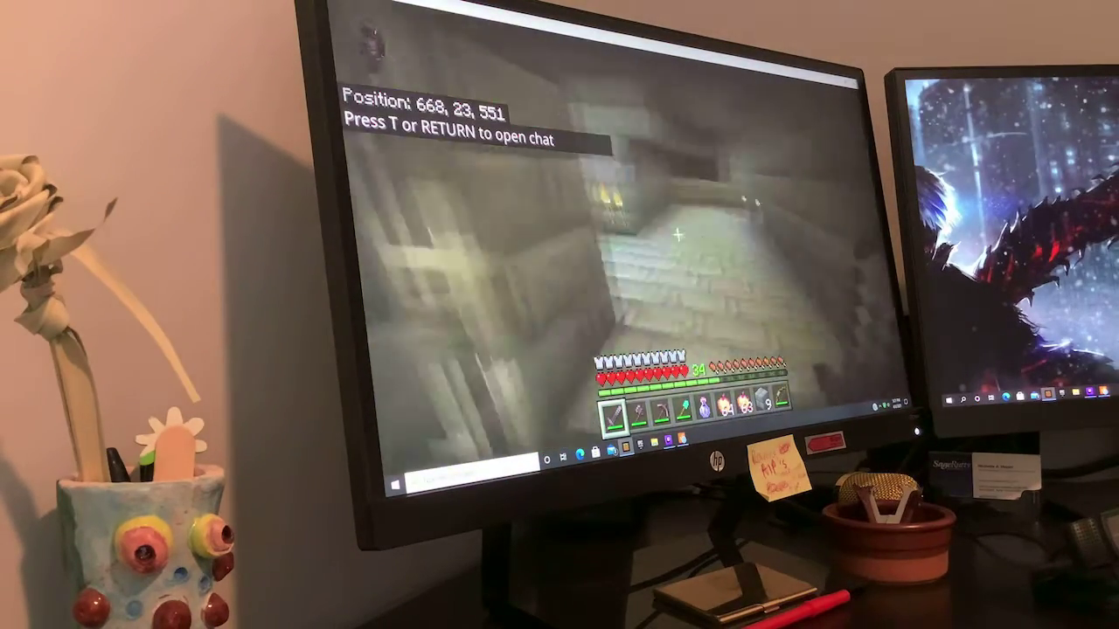
pyautogui.press('w')
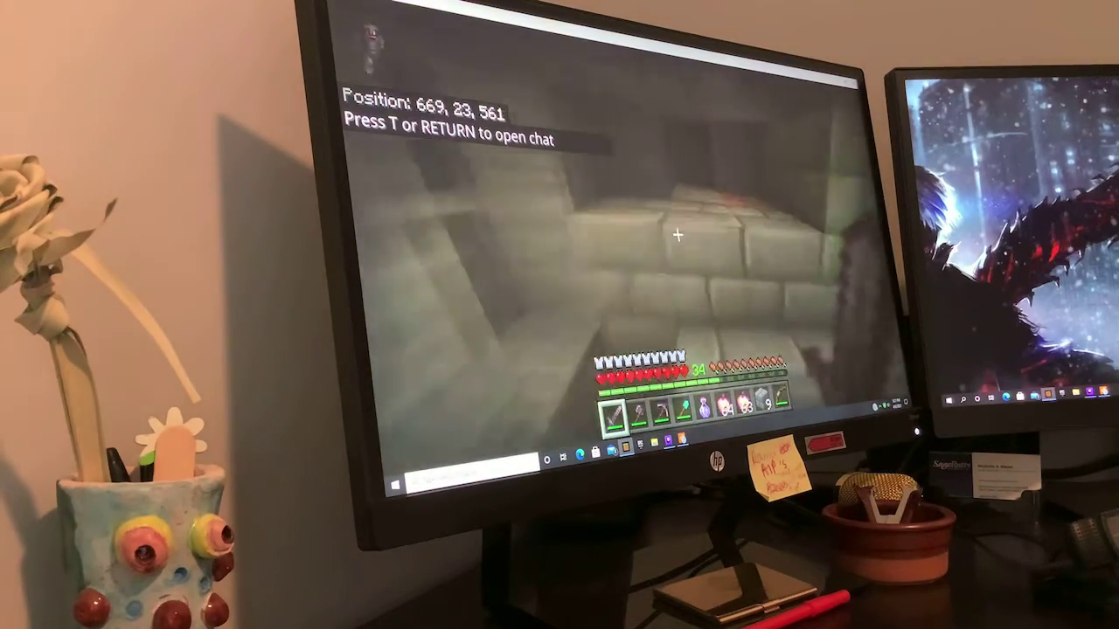
pyautogui.press('w')
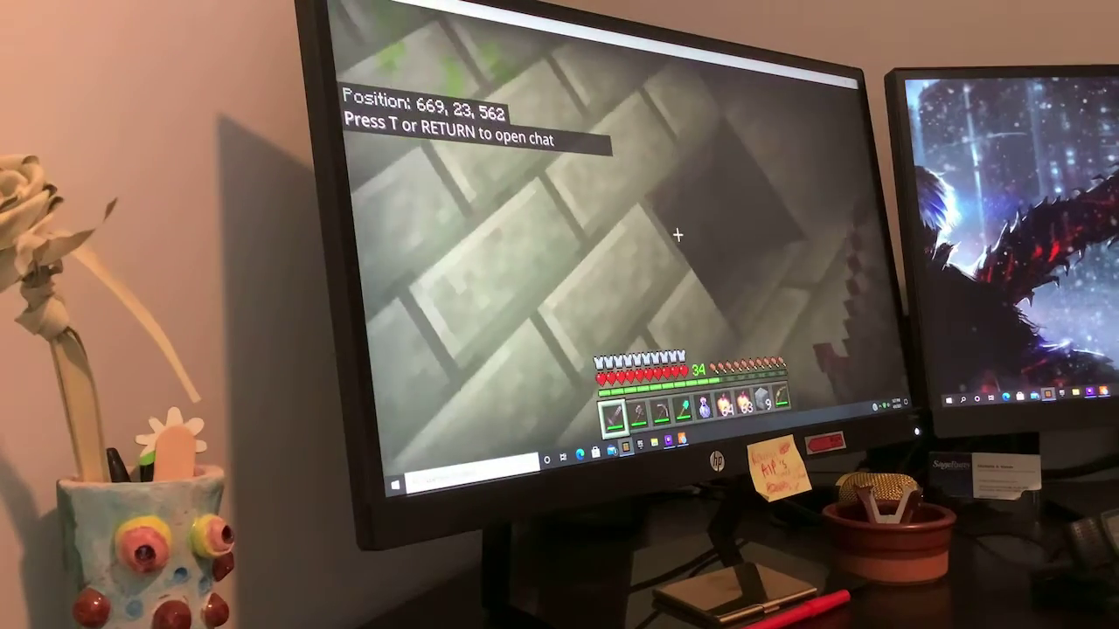
pyautogui.press('w')
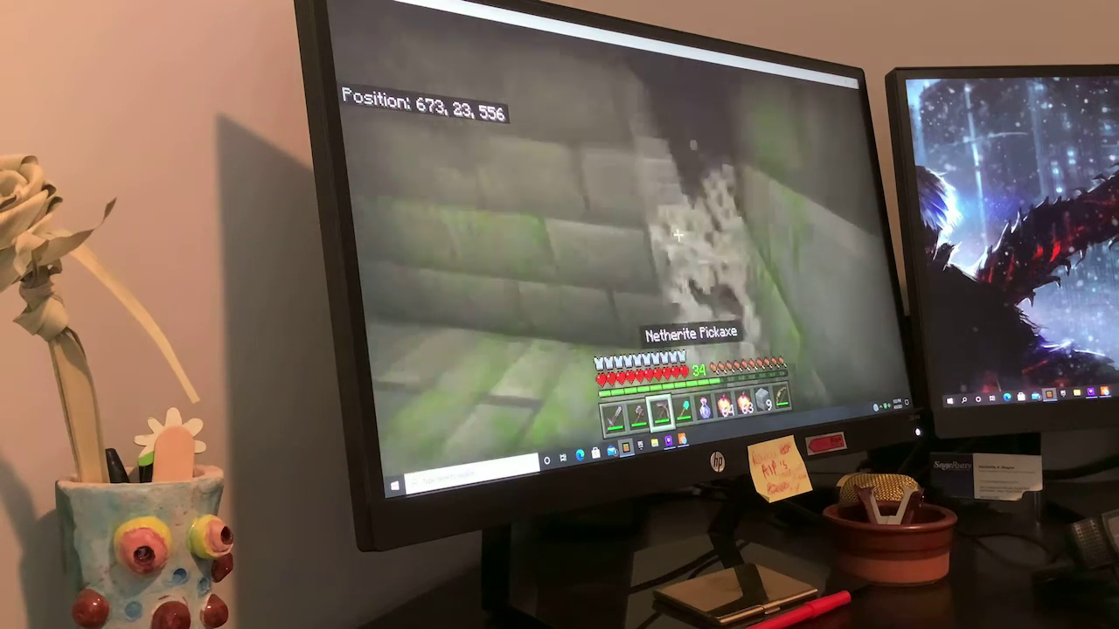
pyautogui.click(677, 236)
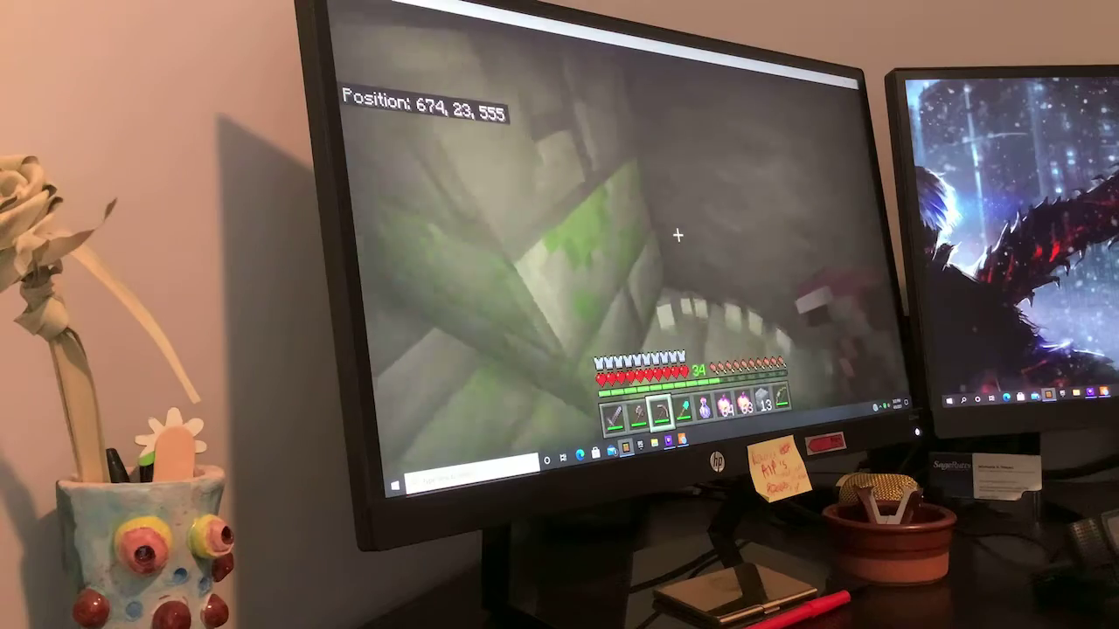
pyautogui.scroll(-2, 678, 236)
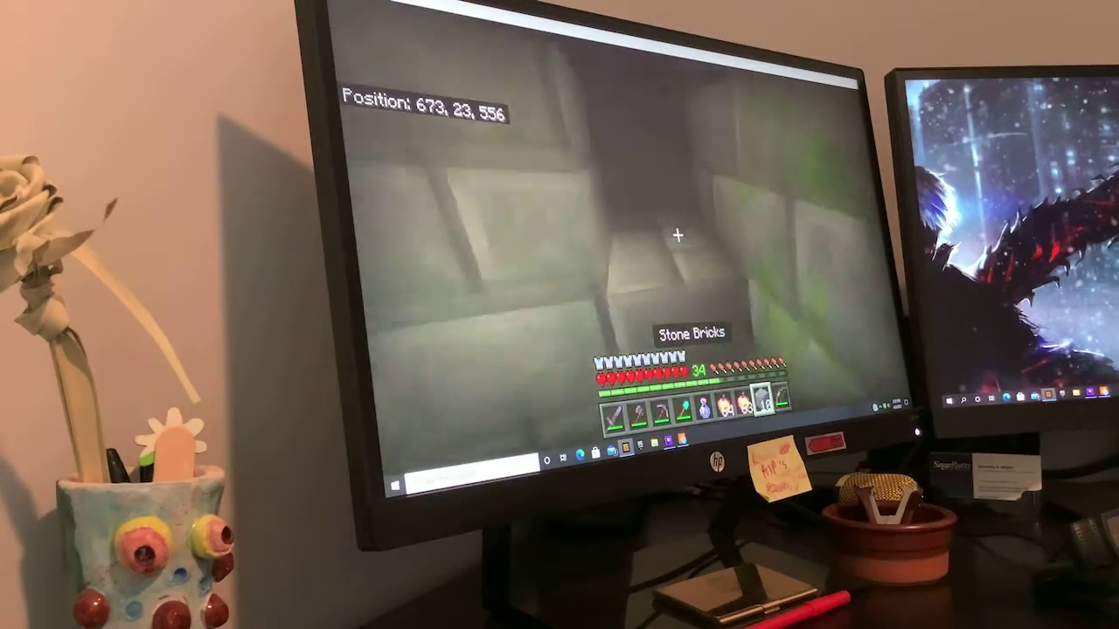
# - Follow the water corridor, break a stone brick block, and step back into the tunnel
pyautogui.press('w')
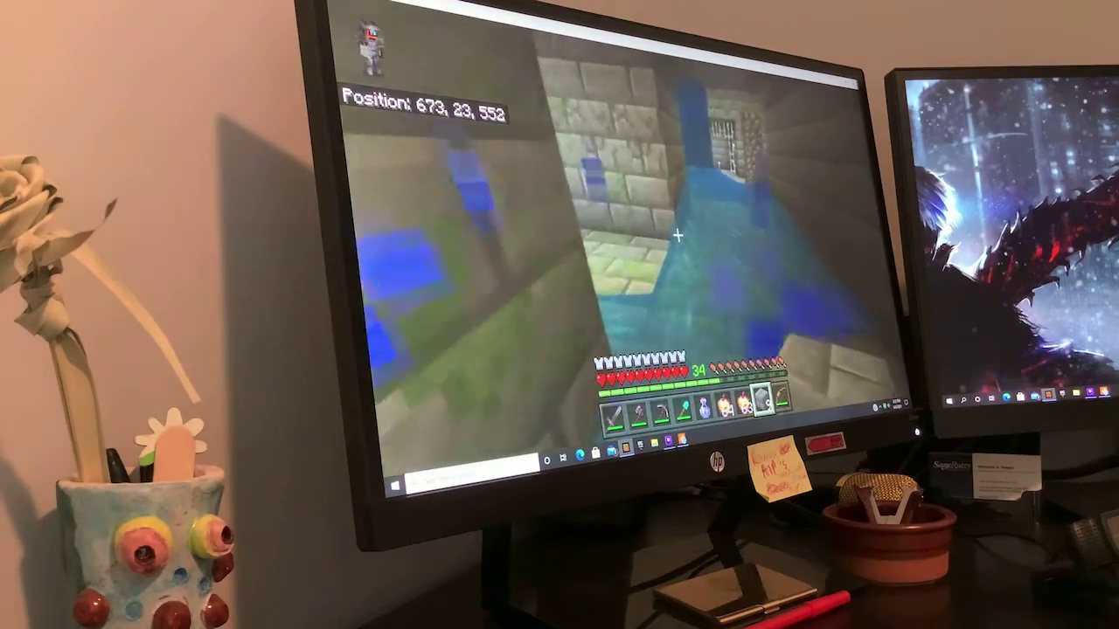
pyautogui.press('w')
pyautogui.press('w')
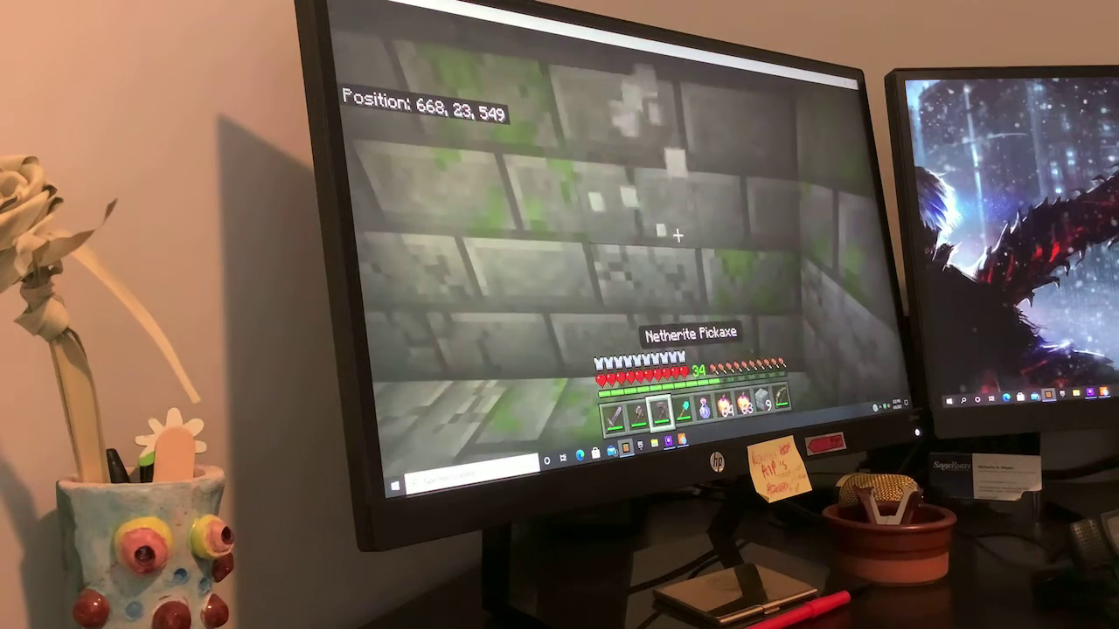
pyautogui.moveTo(677, 234); pyautogui.dragTo(677, 235)
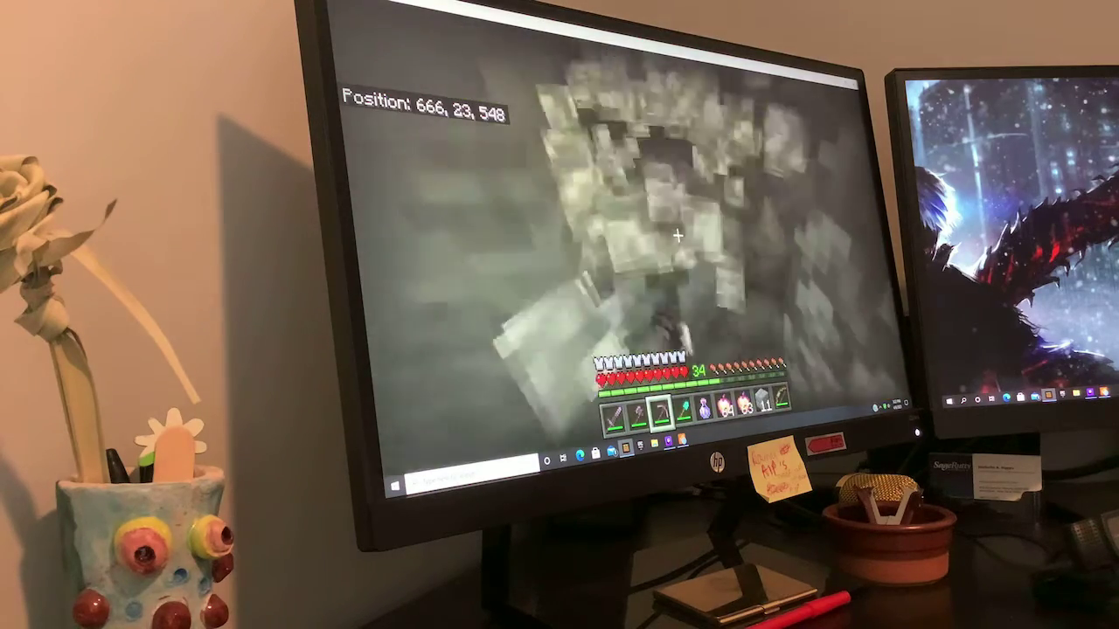
pyautogui.moveTo(677, 234); pyautogui.dragTo(678, 235)
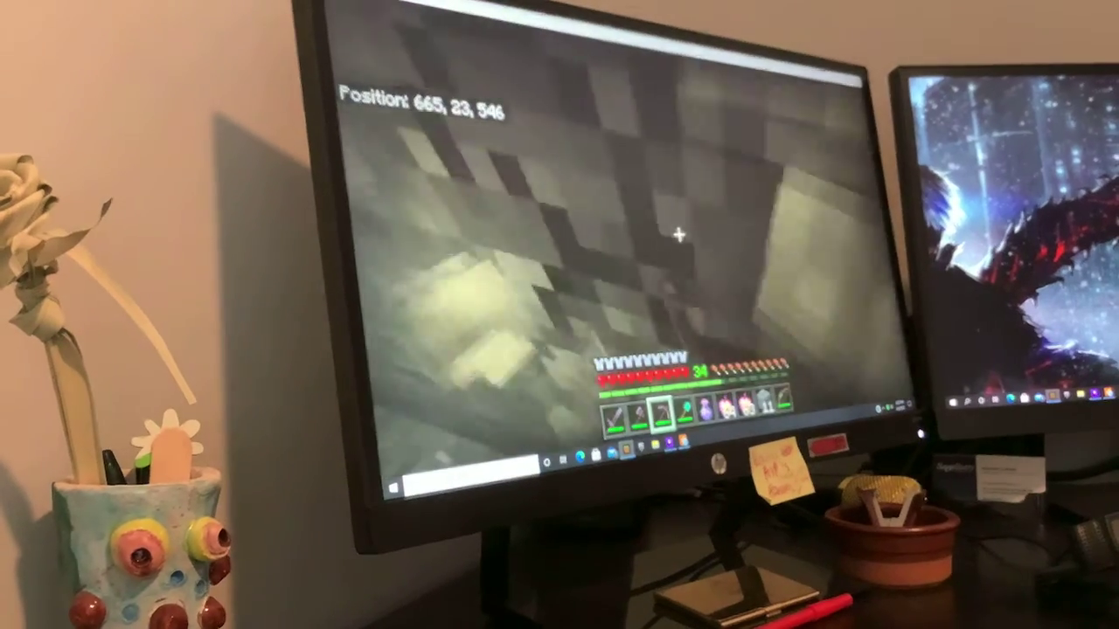
pyautogui.press('w')
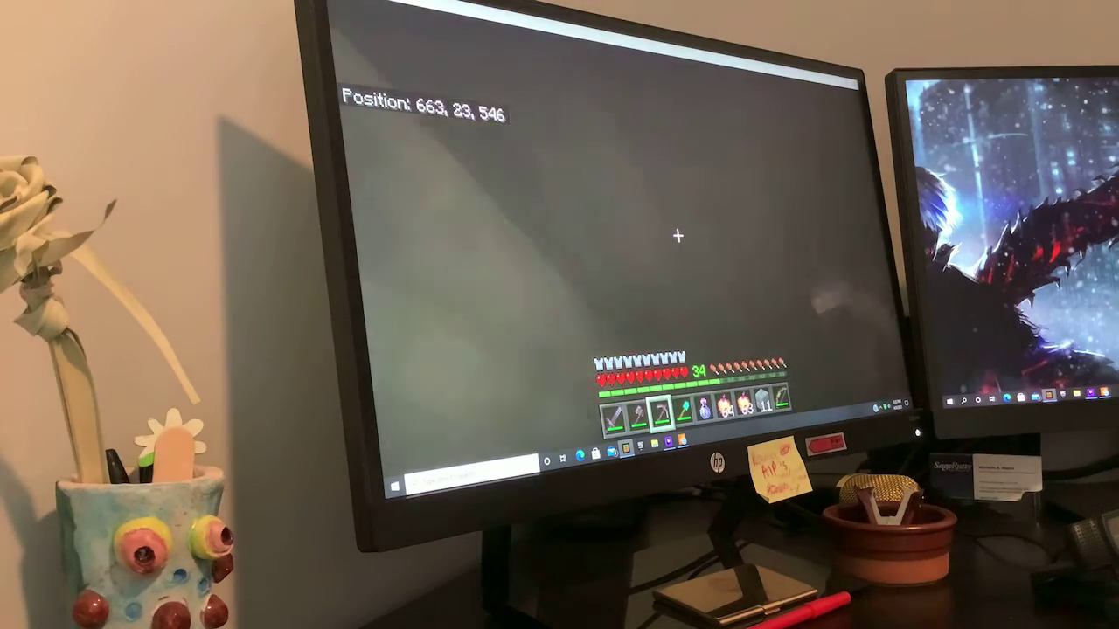
pyautogui.press('w')
# - Walk through the stone tunnel while switching hotbar tools to the Netherite Pickaxe
pyautogui.press('w')
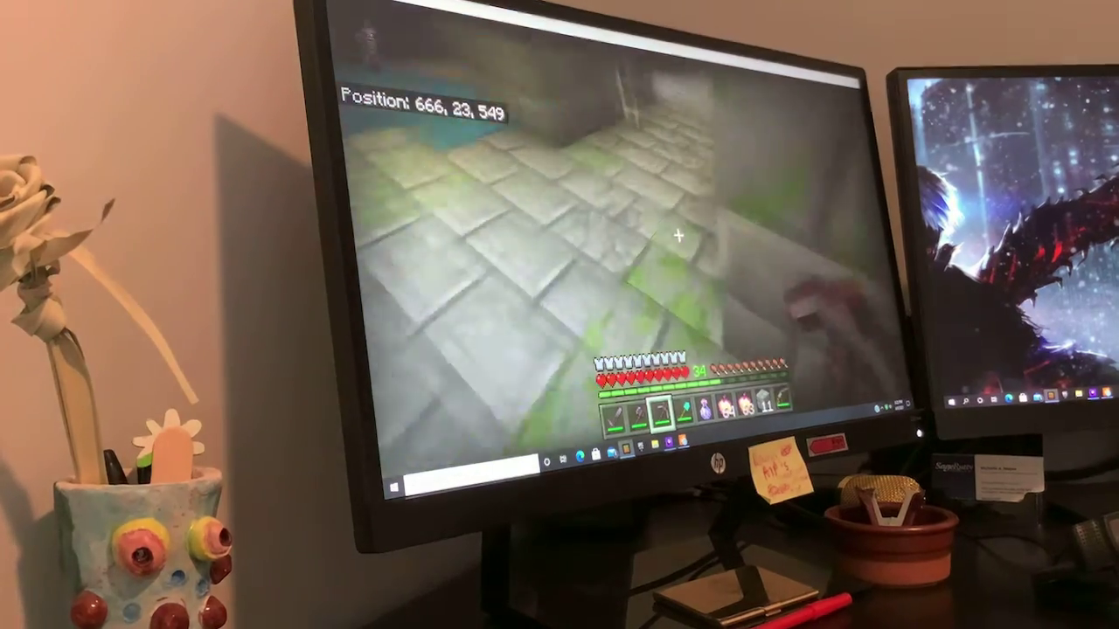
pyautogui.press('w')
pyautogui.scroll(-4, 678, 234)
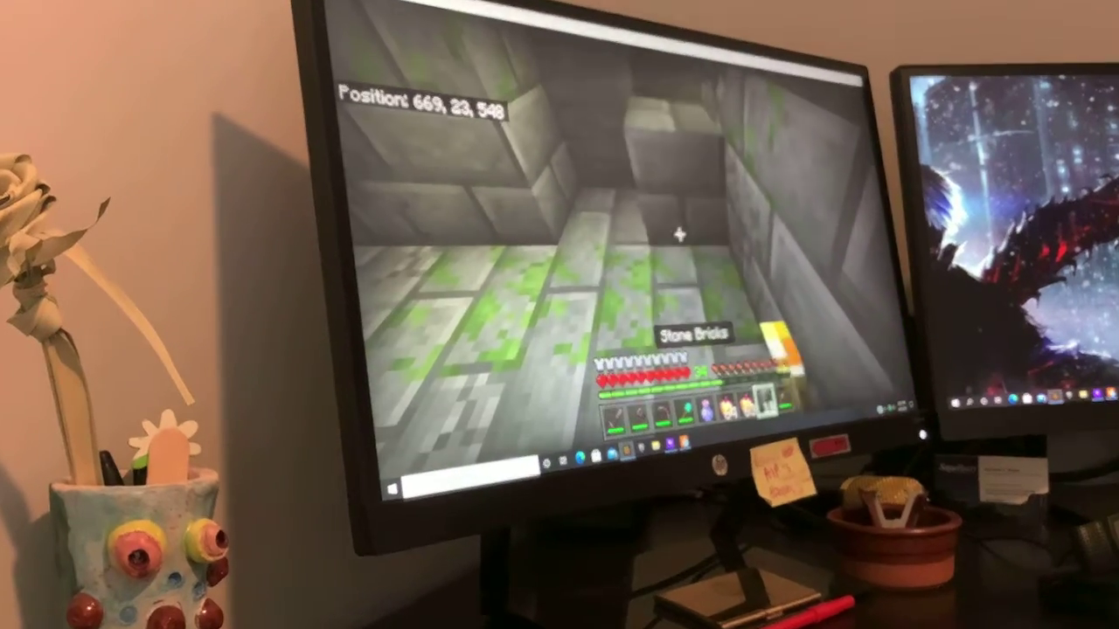
pyautogui.press('w')
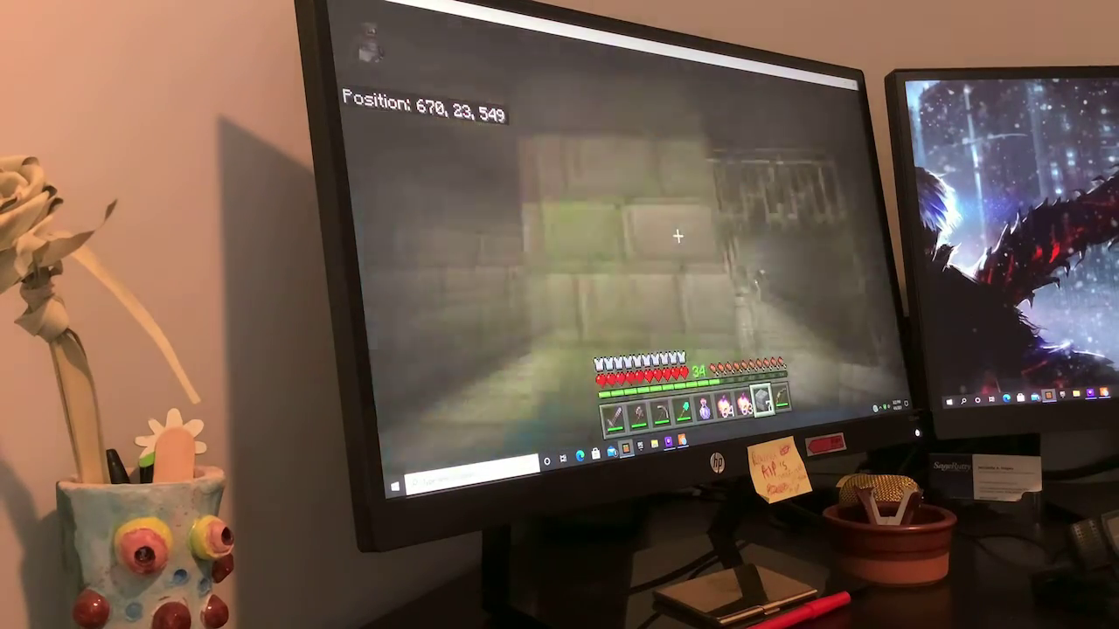
pyautogui.press('w')
pyautogui.press('2')
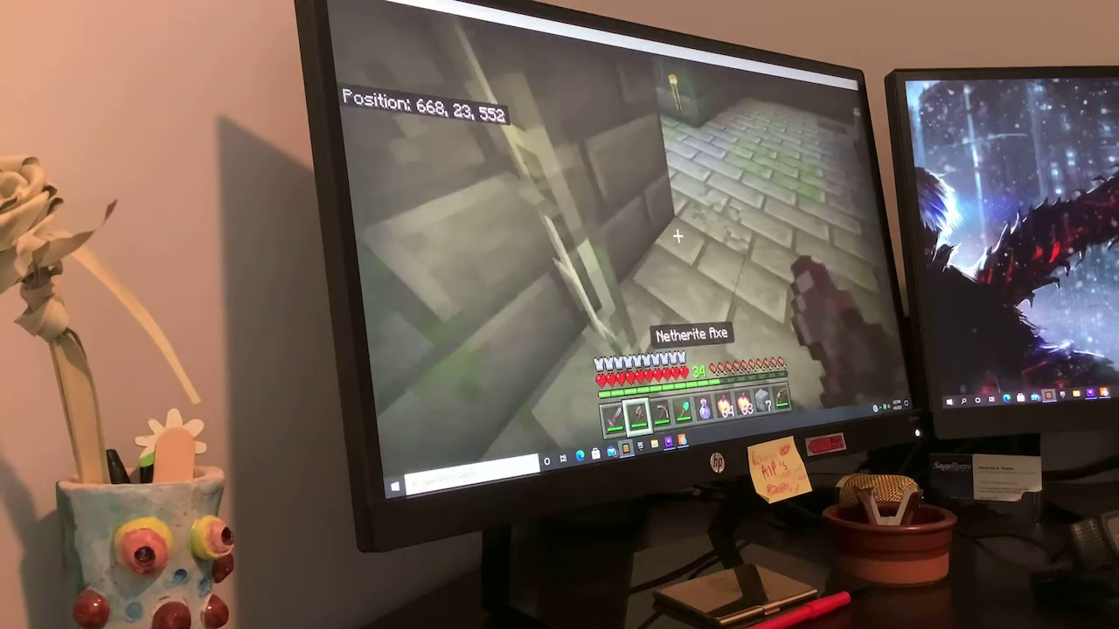
pyautogui.press('w')
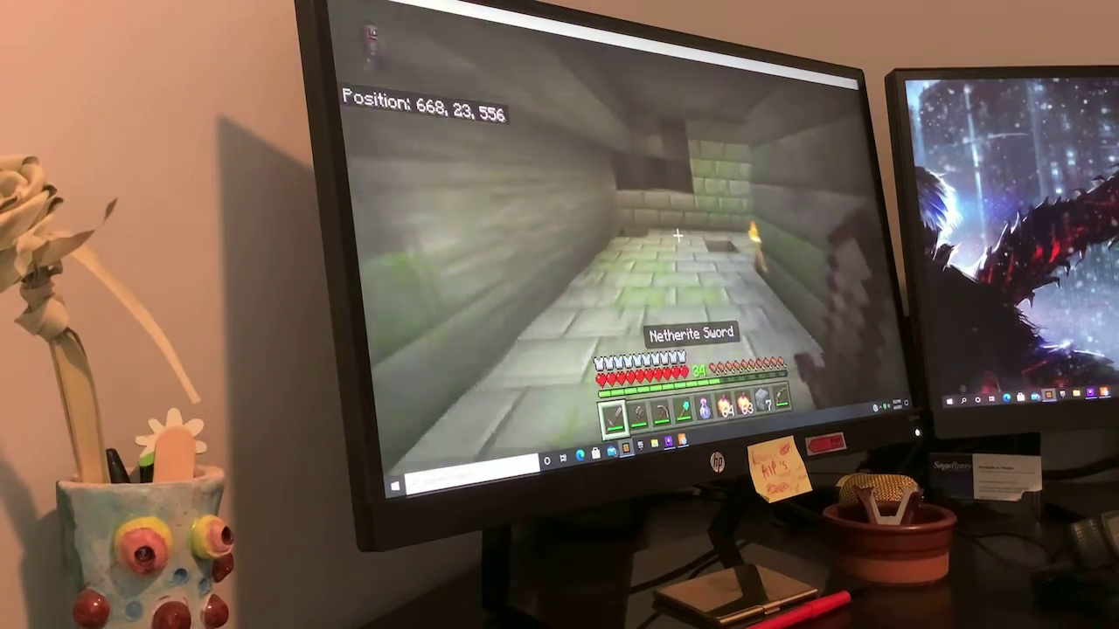
pyautogui.press('w')
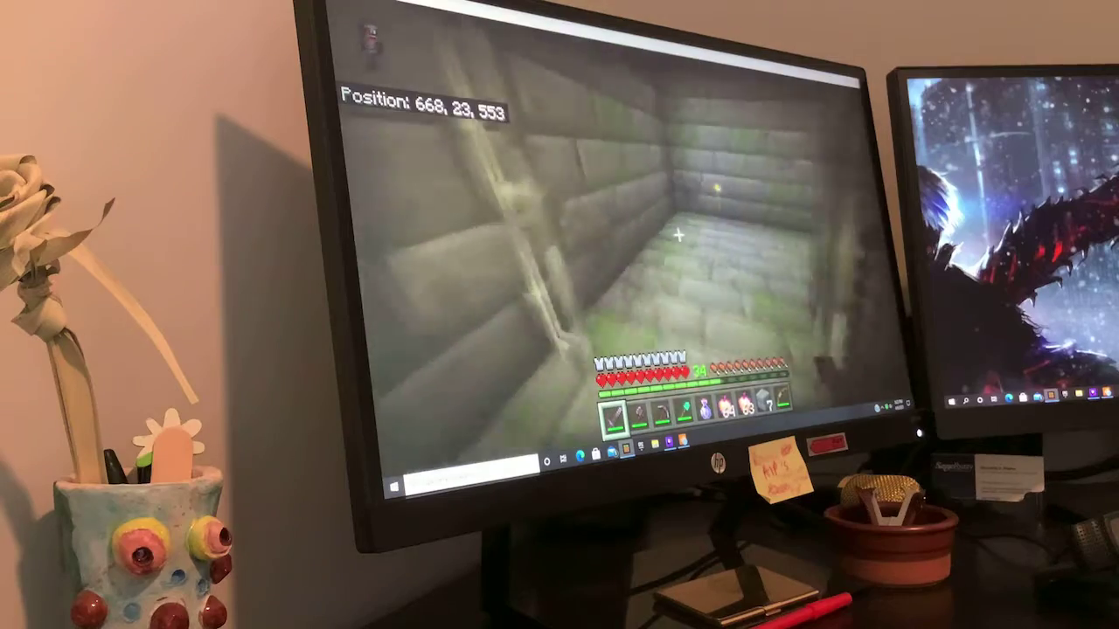
pyautogui.press('3')
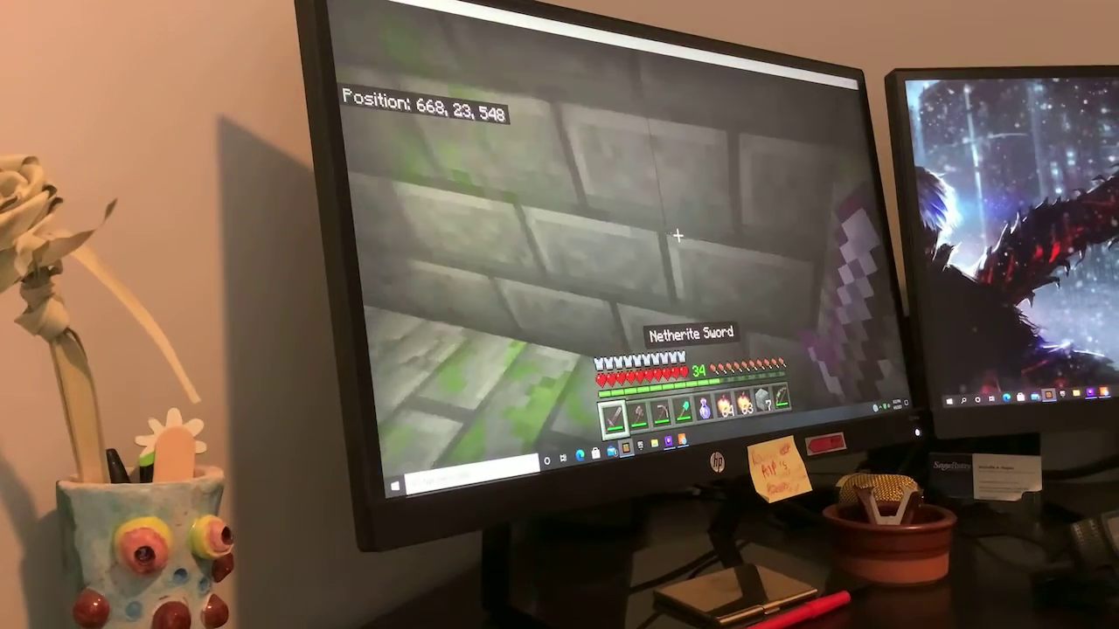
pyautogui.press('2')
# - Mine through the stone bricks and walk into the cave
pyautogui.moveTo(678, 237); pyautogui.dragTo(678, 236)
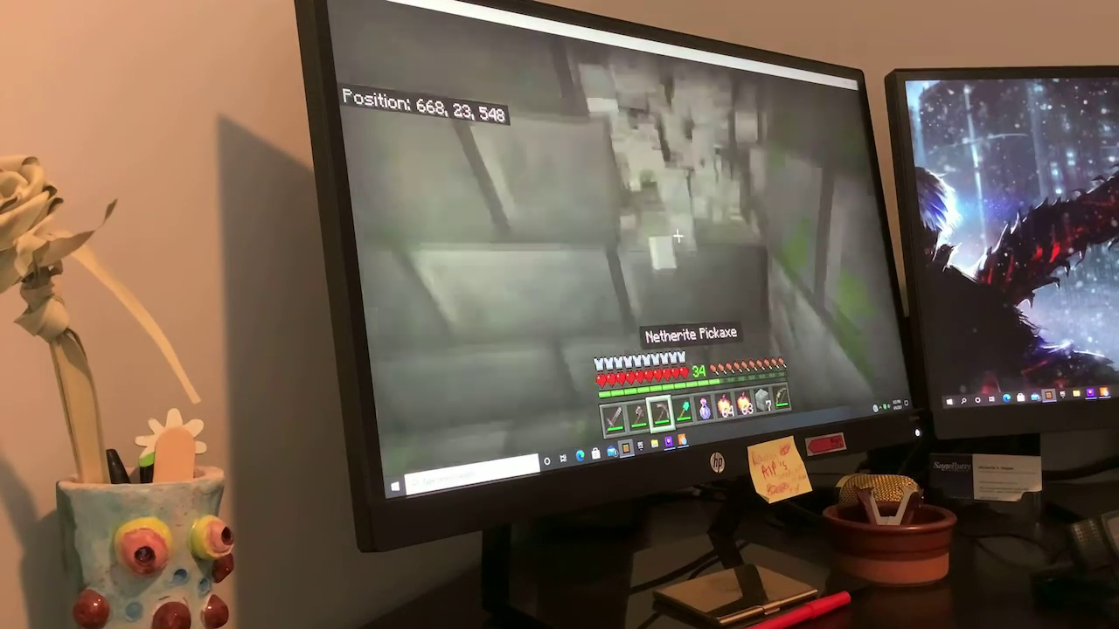
pyautogui.press('w')
pyautogui.press('w')
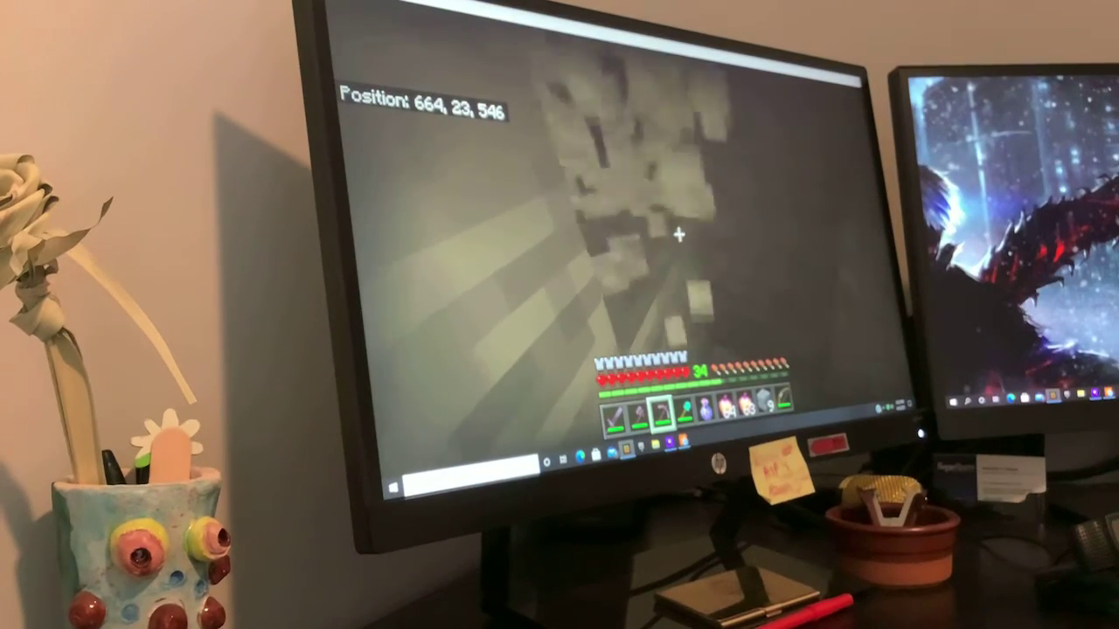
pyautogui.press('w')
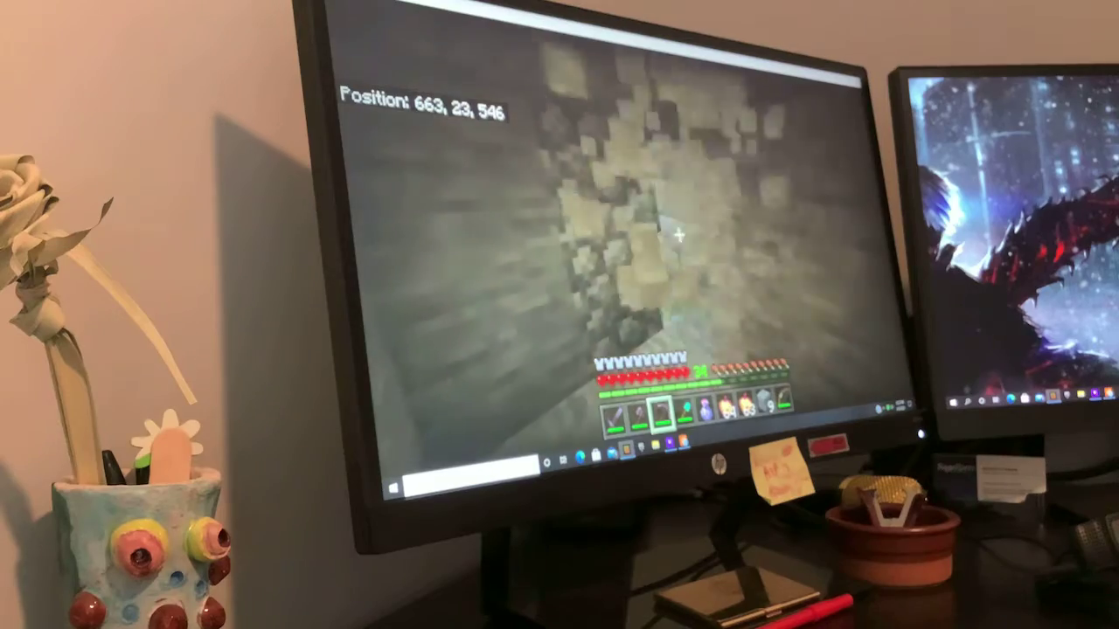
pyautogui.press('w')
pyautogui.press('w')
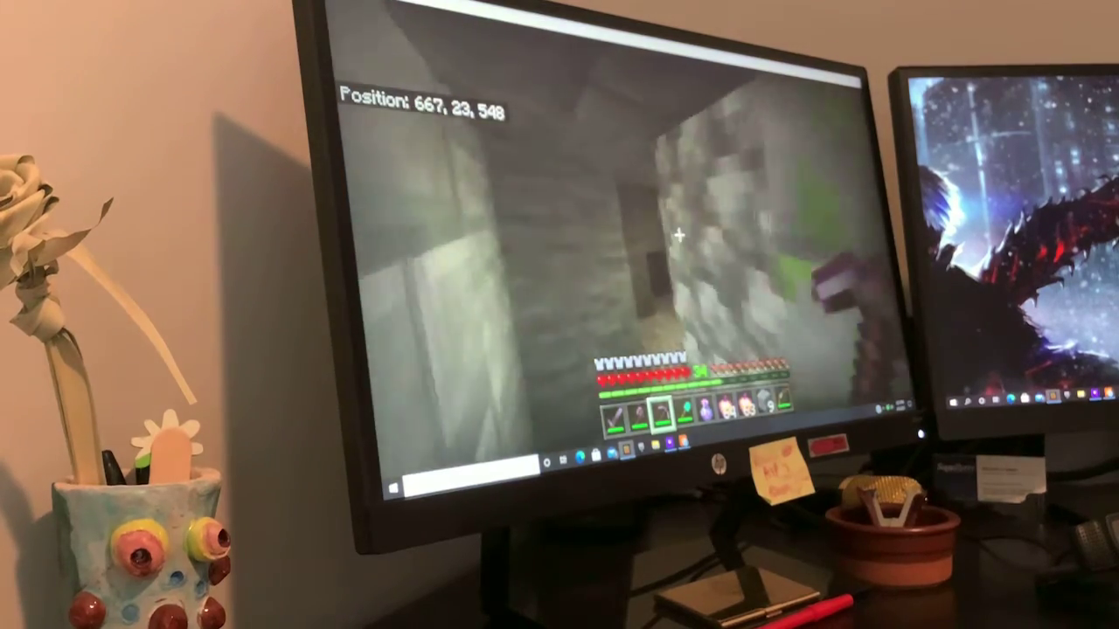
pyautogui.press('w')
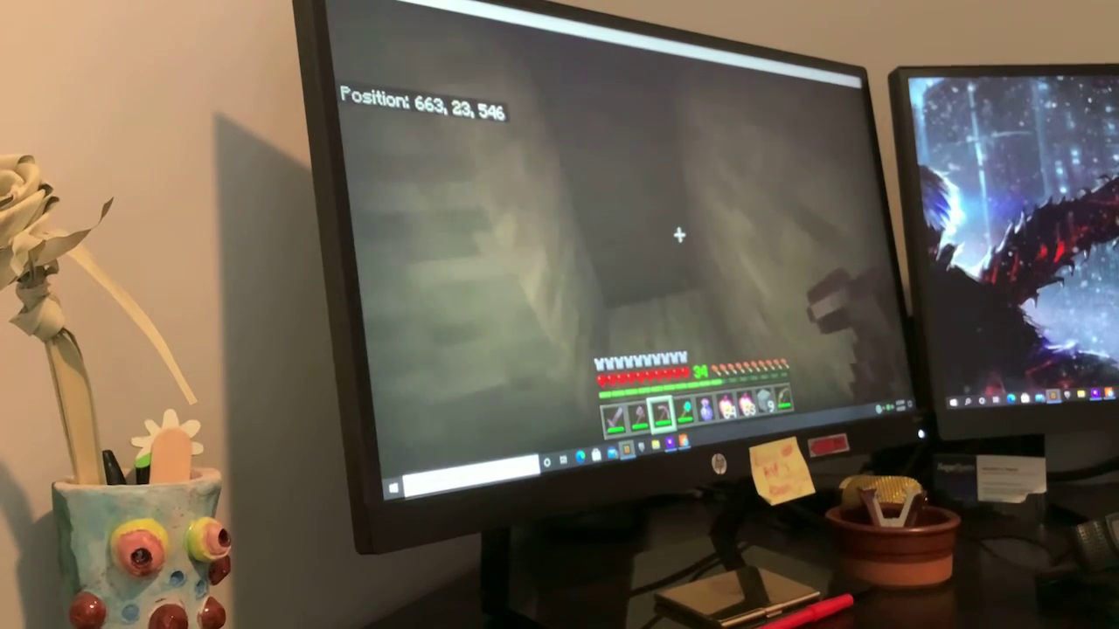
# - Move the Diamond Helmet into an inventory slot and close the inventory
pyautogui.press('e')
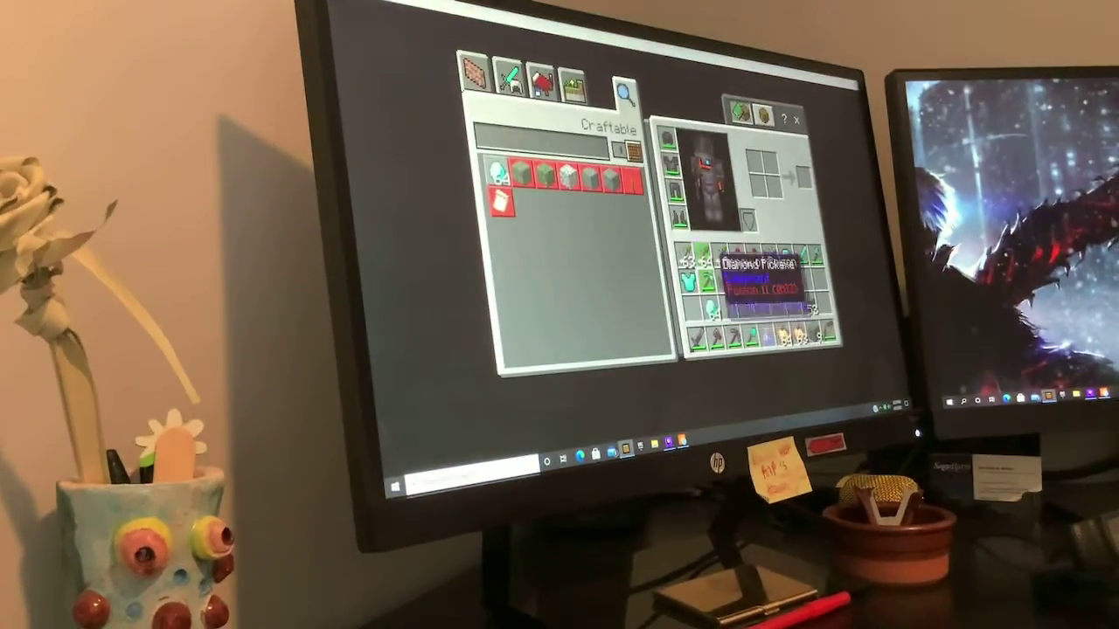
pyautogui.click(785, 256)
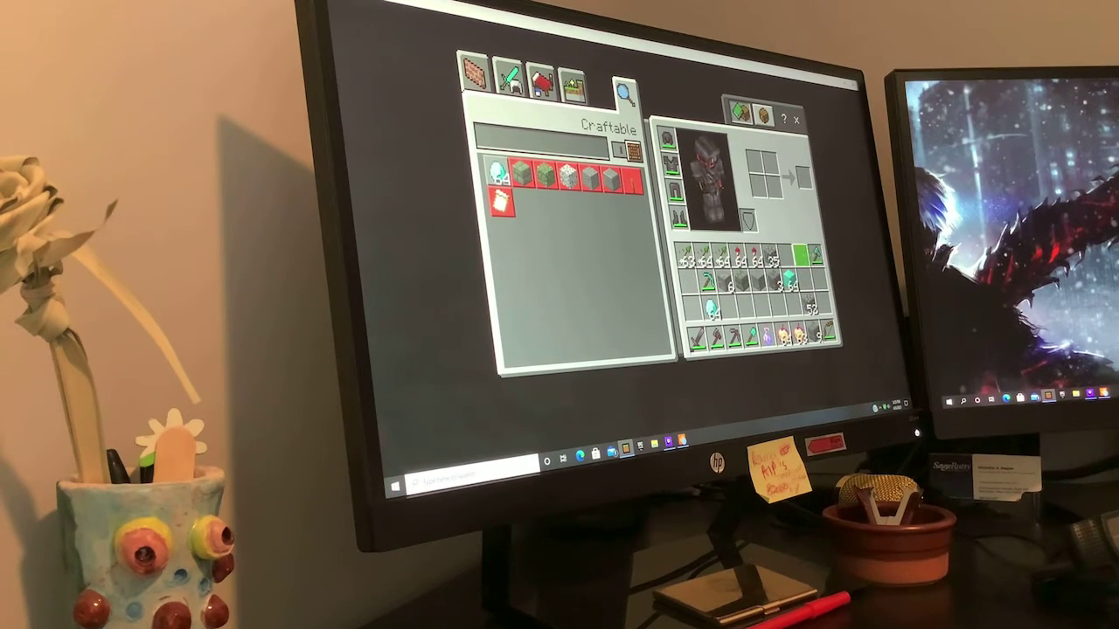
pyautogui.press('Escape')
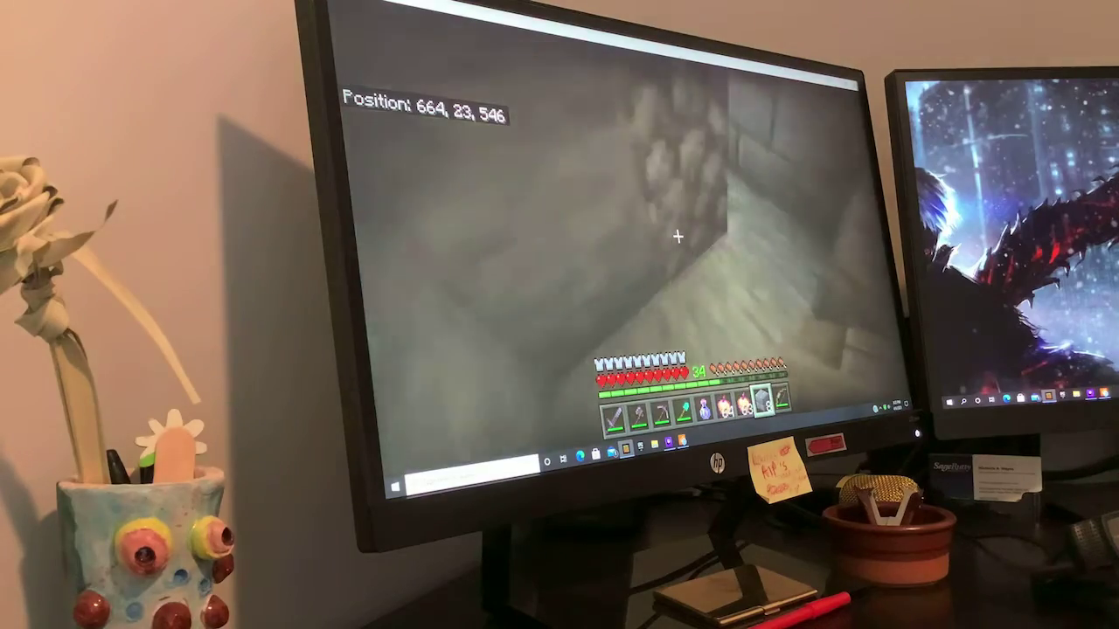
# - Walk the corridor, mine the stone brick into the dirt tunnel, and reopen the inventory
pyautogui.press('w')
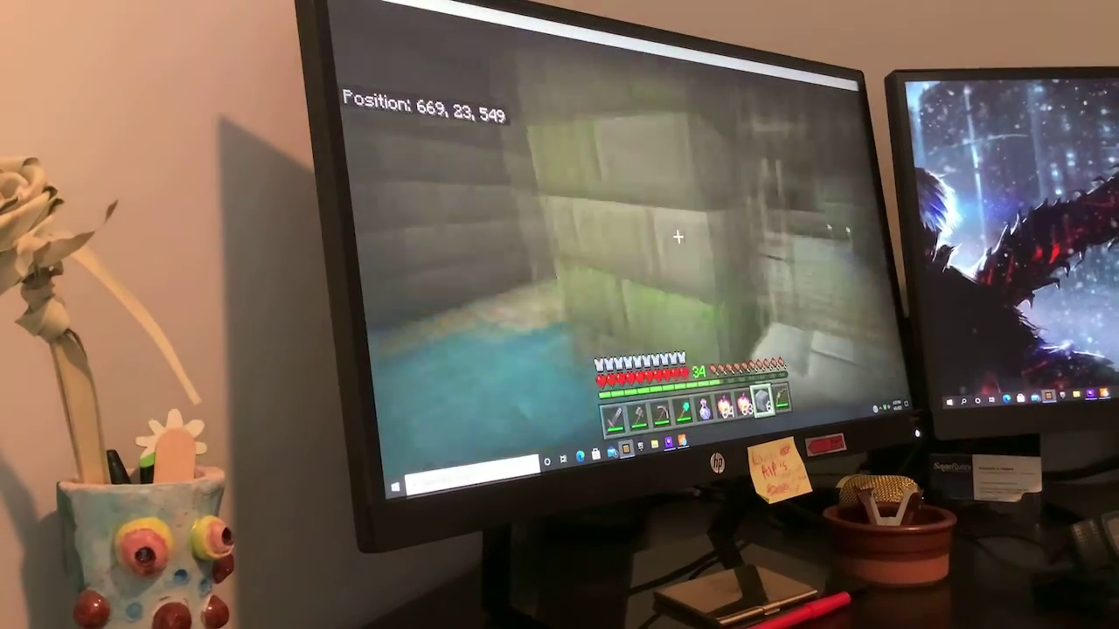
pyautogui.press('w')
pyautogui.press('w')
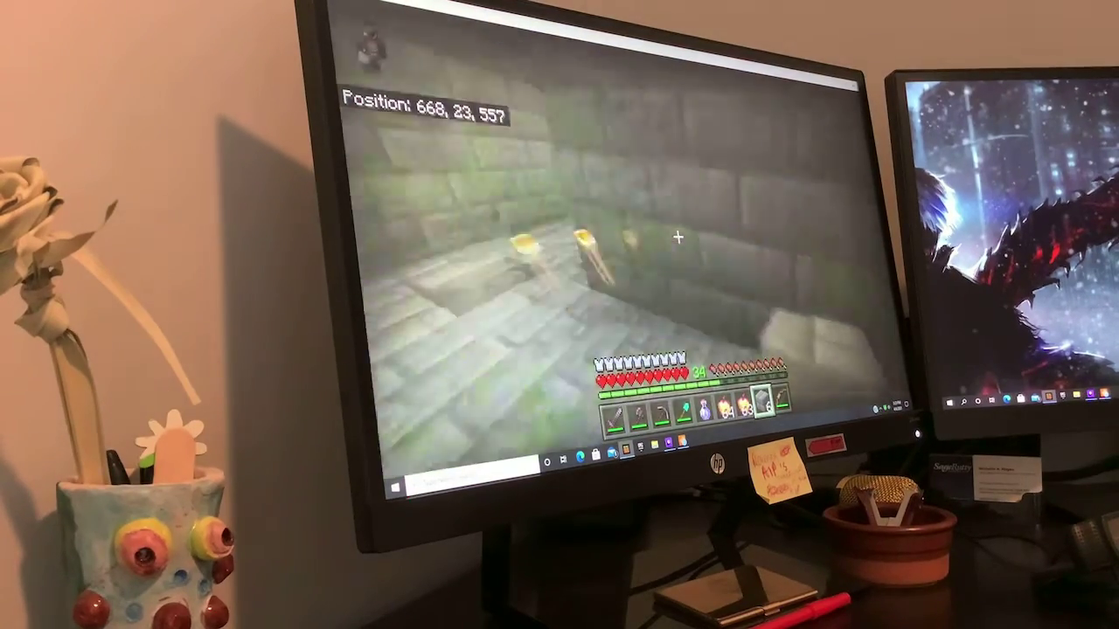
pyautogui.scroll(2, 678, 237)
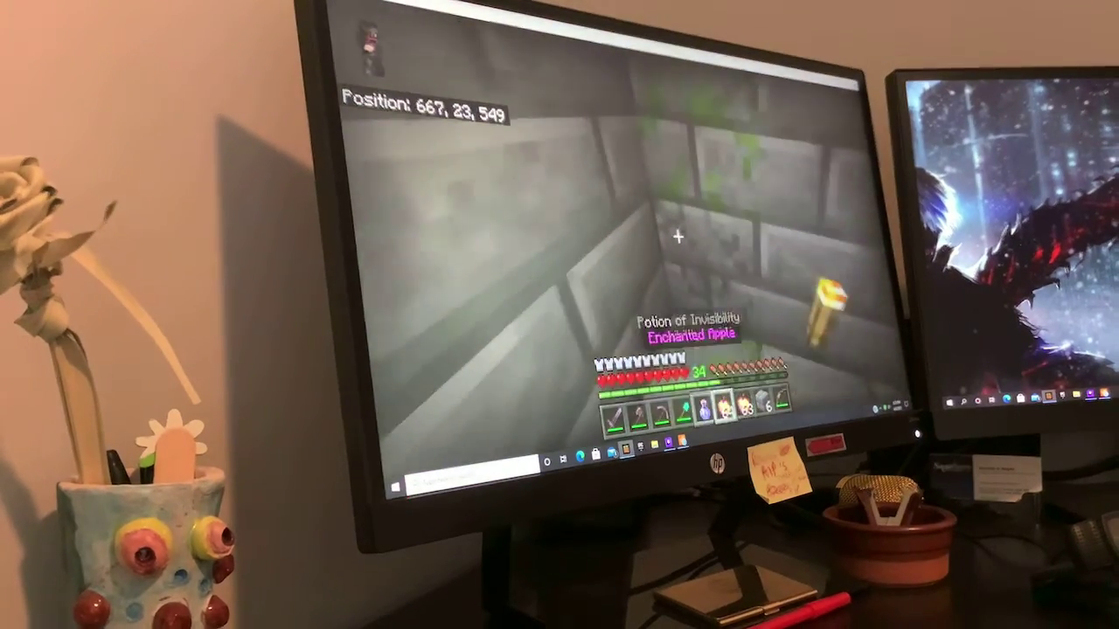
pyautogui.scroll(3, 677, 237)
pyautogui.moveTo(678, 237); pyautogui.dragTo(676, 237)
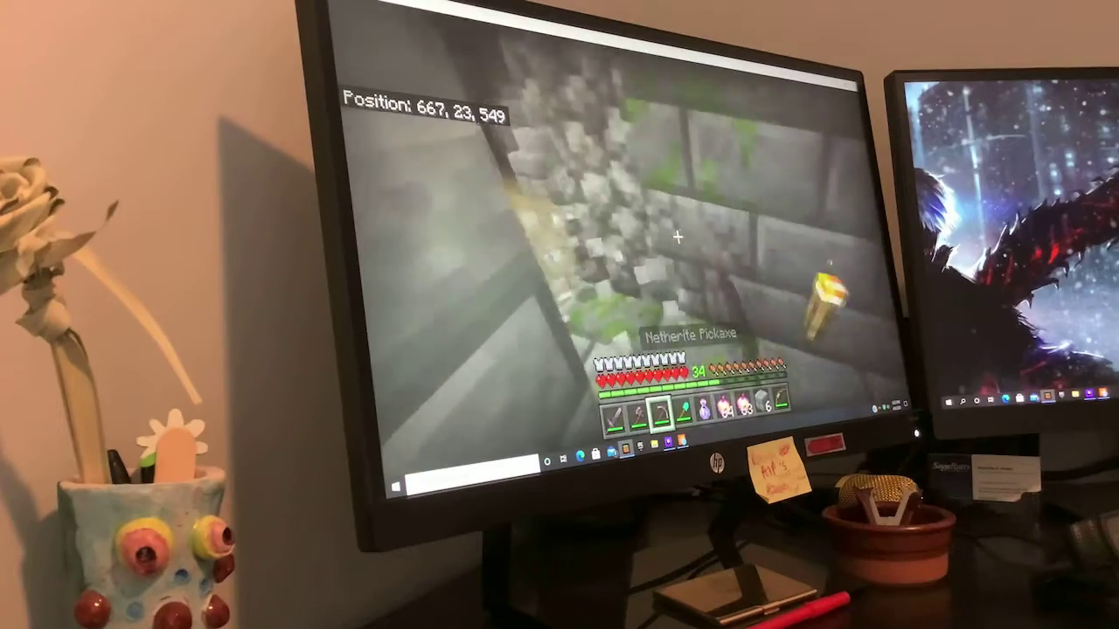
pyautogui.press('w')
pyautogui.press('w')
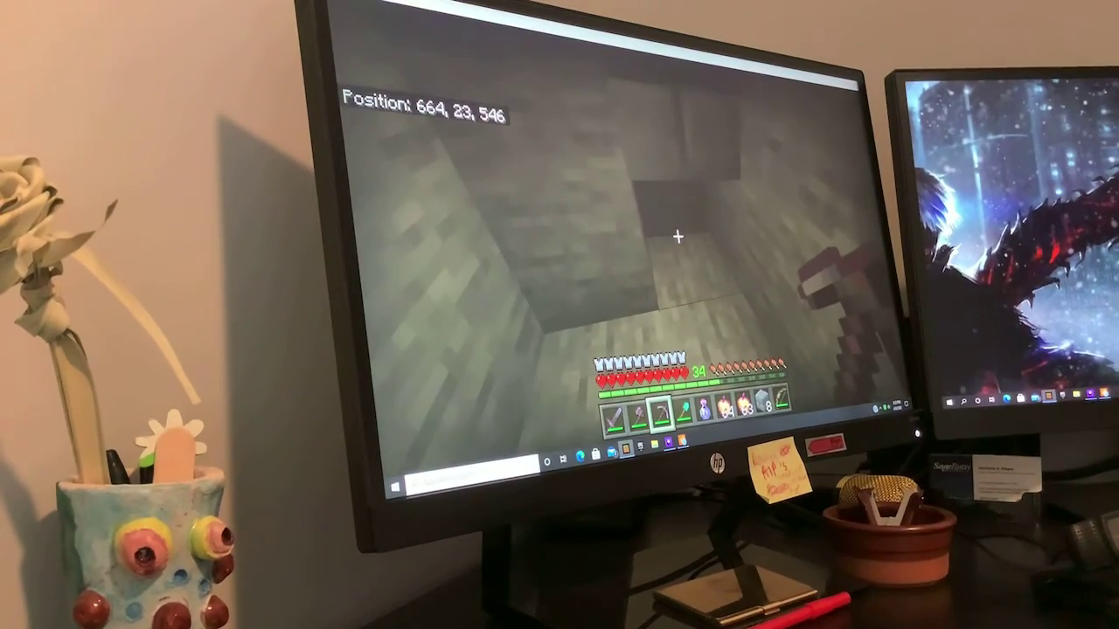
pyautogui.press('e')
pyautogui.moveTo(771, 161); pyautogui.dragTo(757, 185)
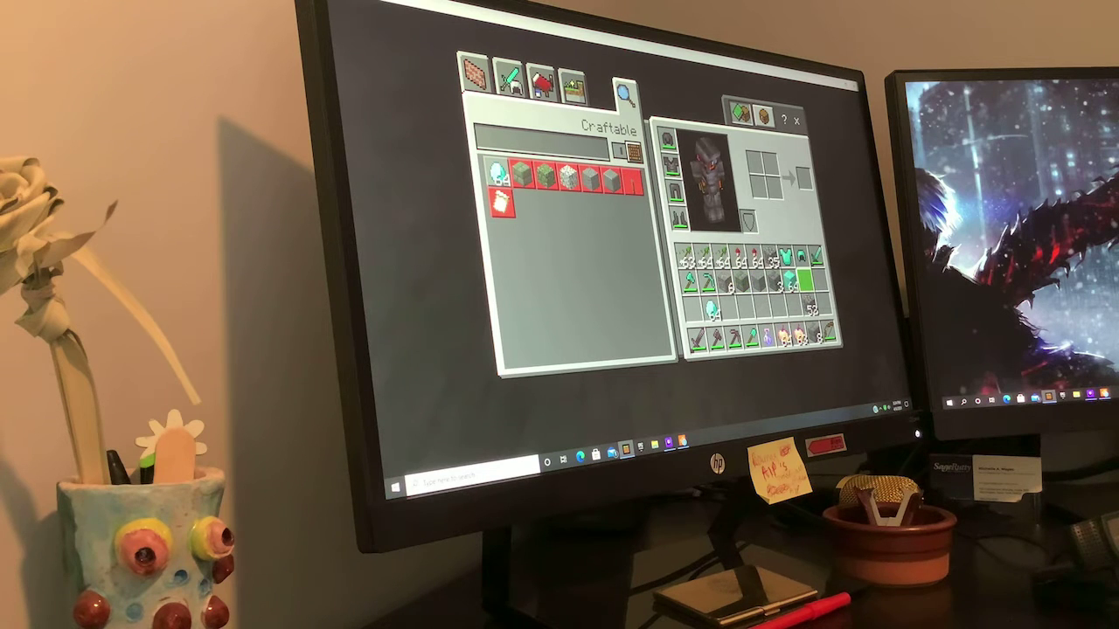
# - Put a diamond stack into the crafting grid, spreading it and then regathering it
pyautogui.click(804, 283)
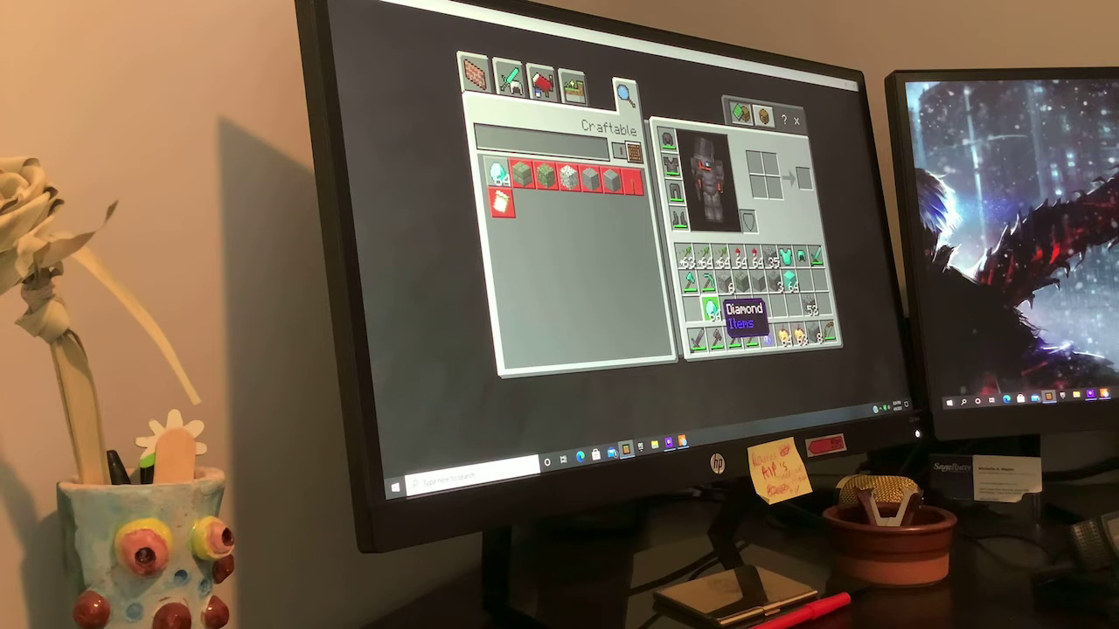
pyautogui.click(709, 307)
pyautogui.click(763, 164)
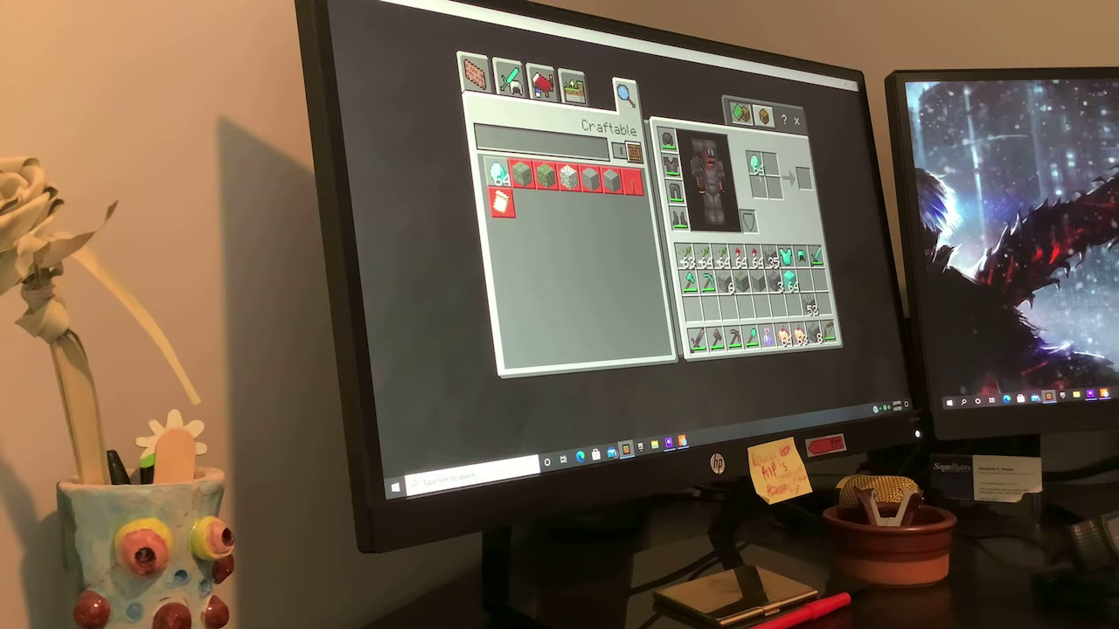
pyautogui.moveTo(755, 162); pyautogui.dragTo(773, 188)
pyautogui.doubleClick(762, 165)
pyautogui.click(773, 188)
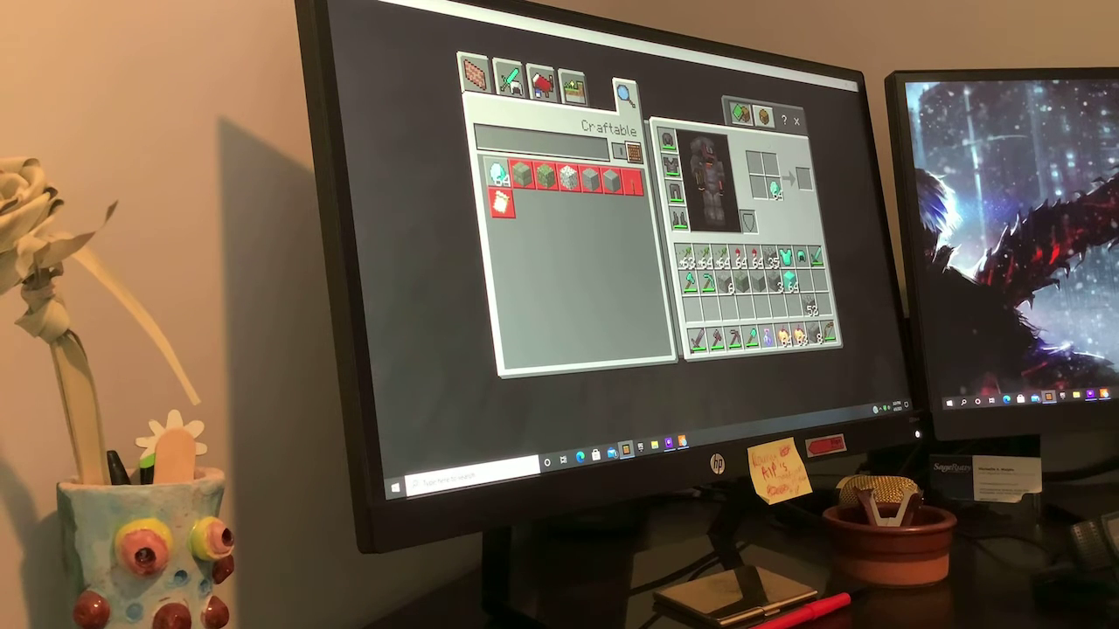
# - Load the grid with more stacks and collect the first crafted diamonds
pyautogui.click(789, 284)
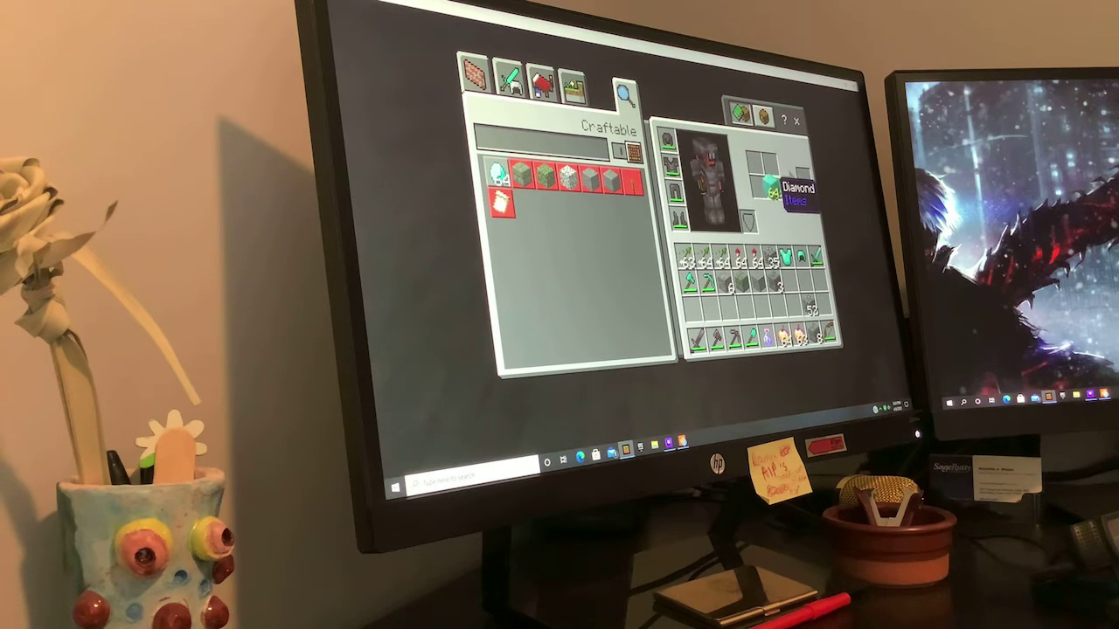
pyautogui.click(773, 187)
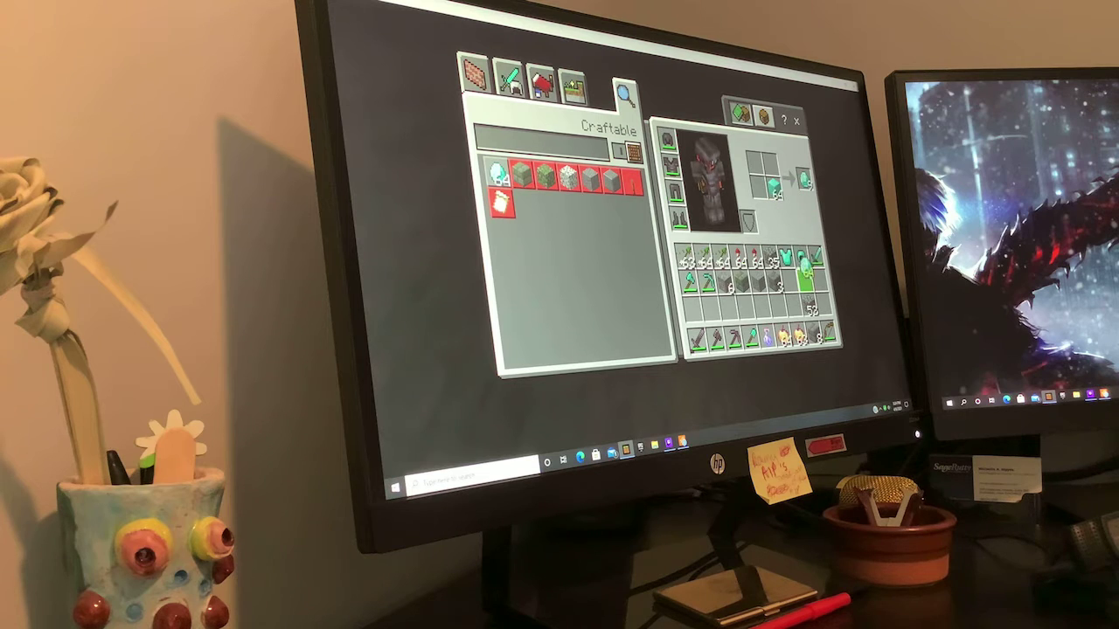
pyautogui.click(799, 280)
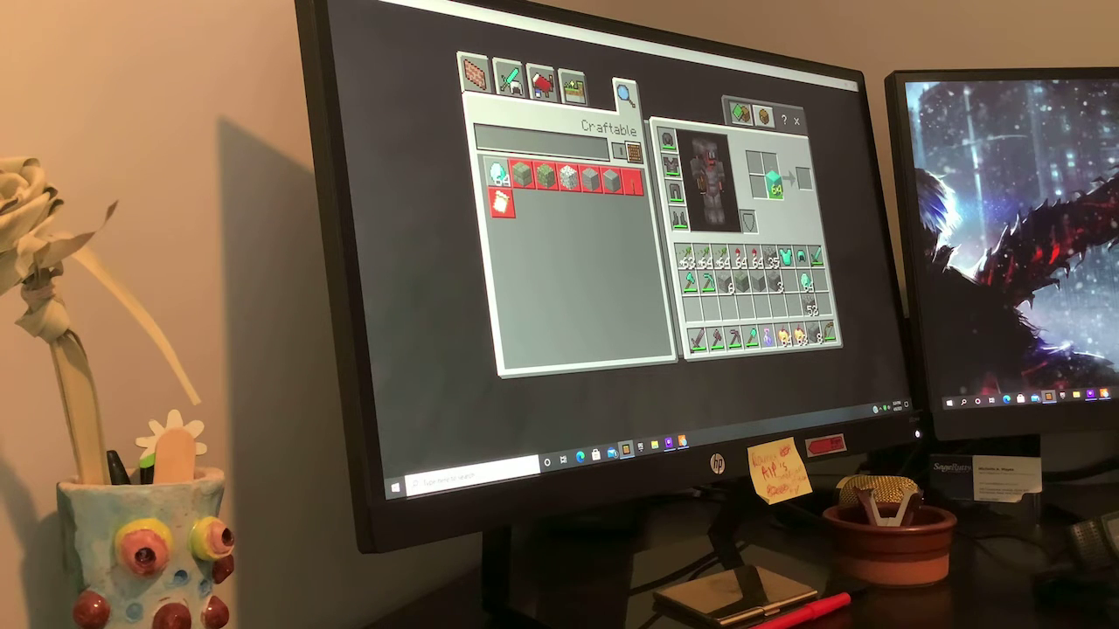
pyautogui.click(773, 183)
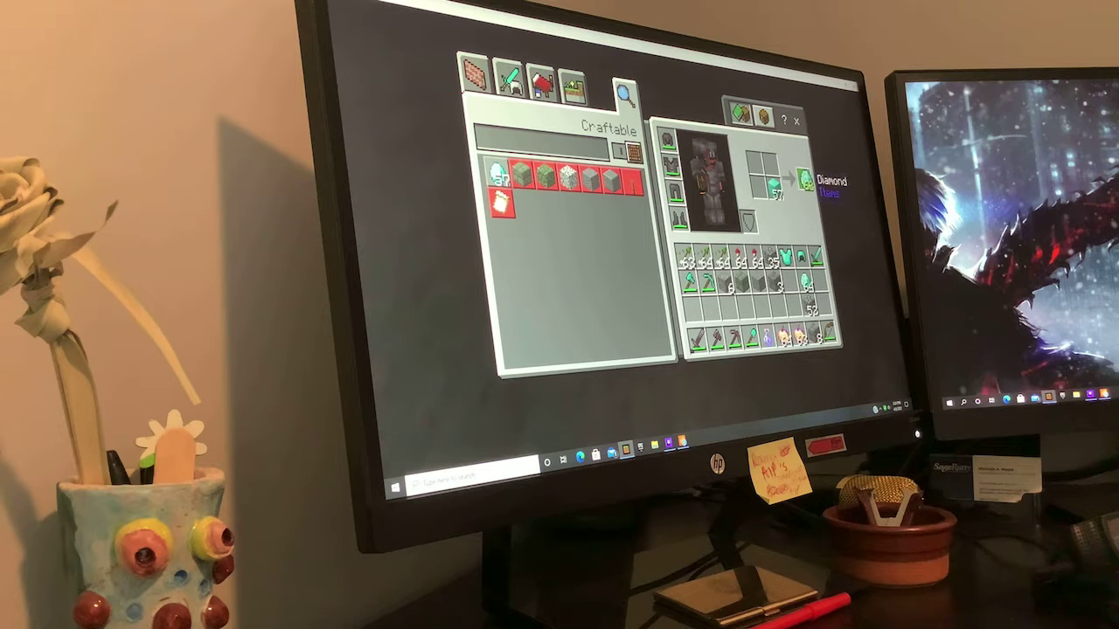
pyautogui.click(819, 282)
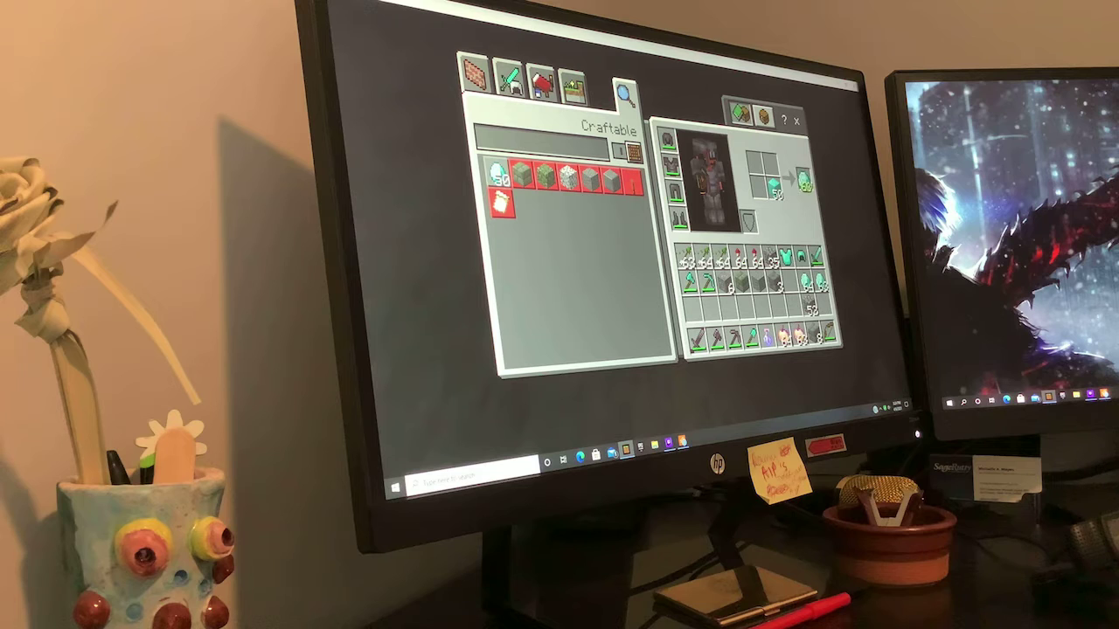
pyautogui.keyDown('shift'); pyautogui.click(804, 186); pyautogui.keyUp('shift')
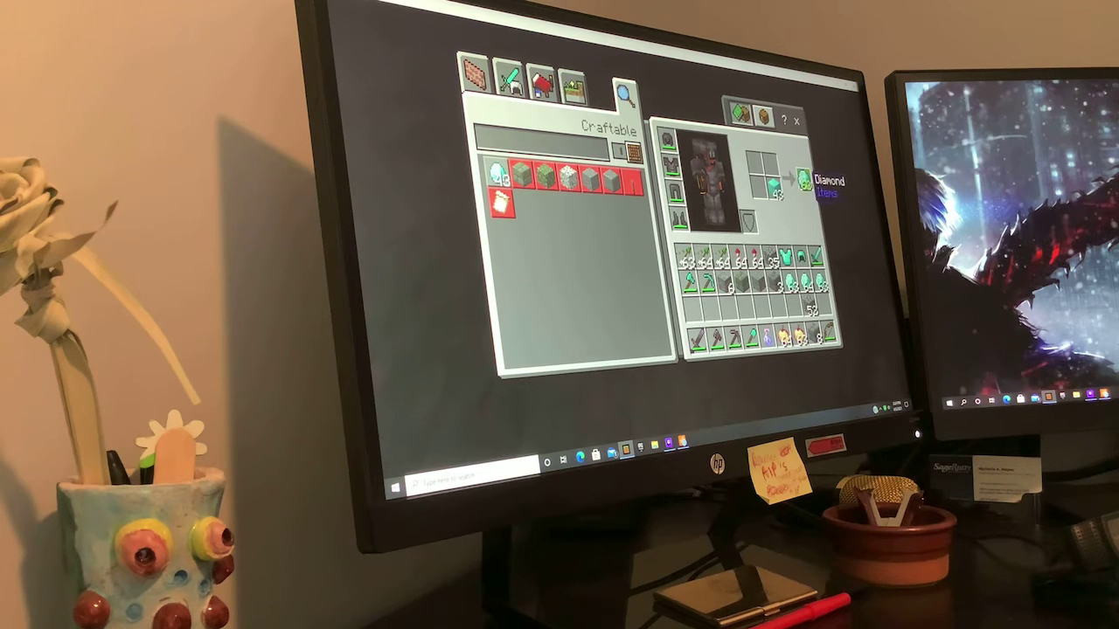
pyautogui.click(805, 186)
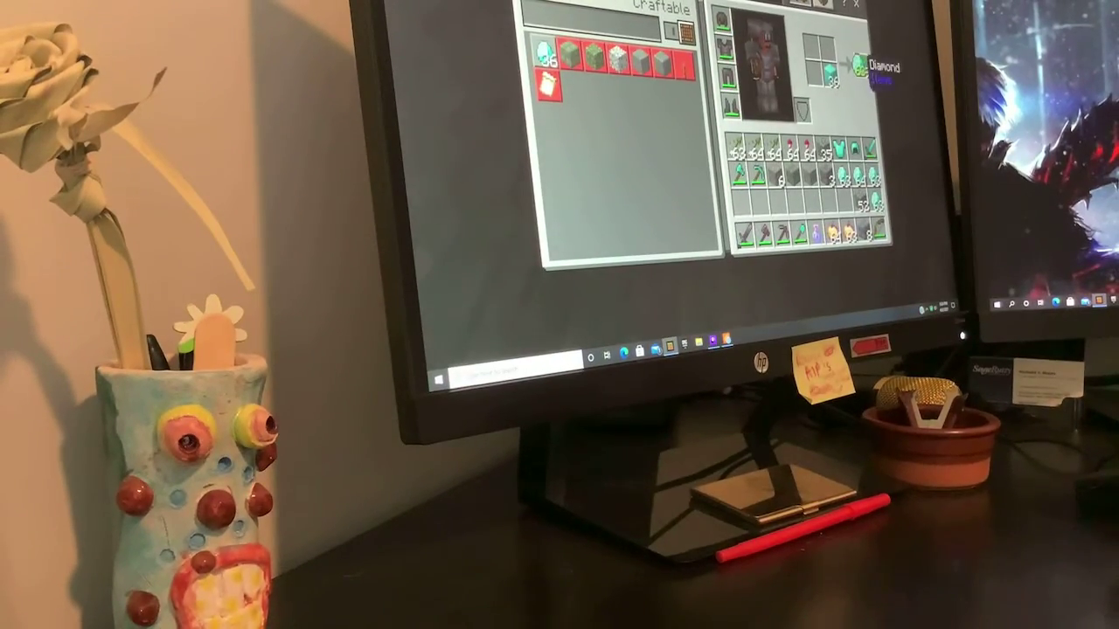
# - Collect several more crafted diamond stacks into empty inventory slots
pyautogui.click(861, 179)
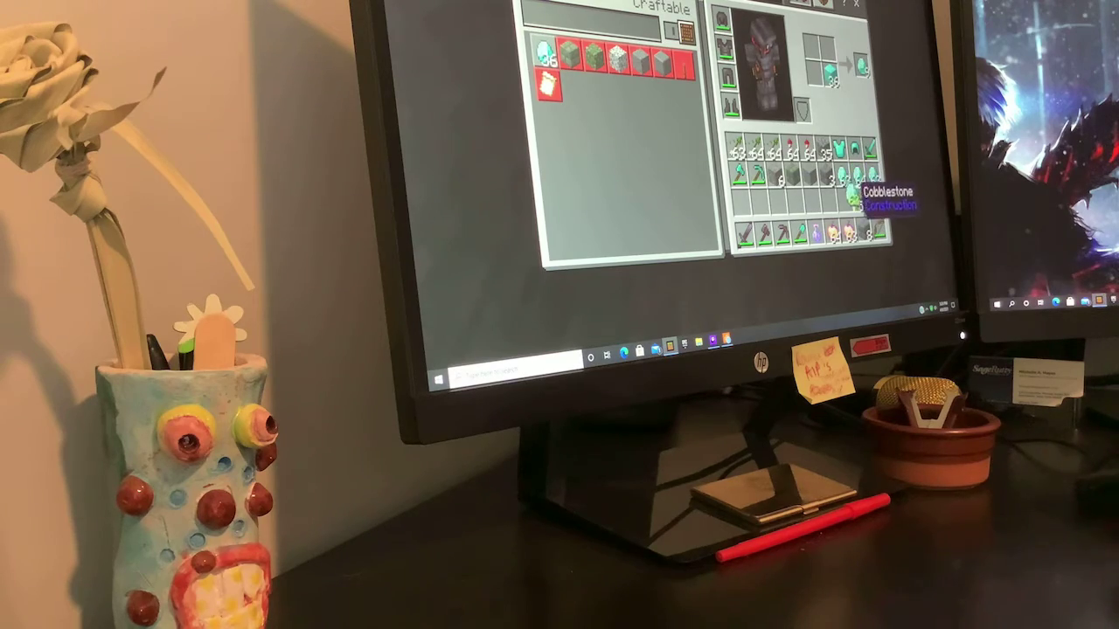
pyautogui.click(846, 201)
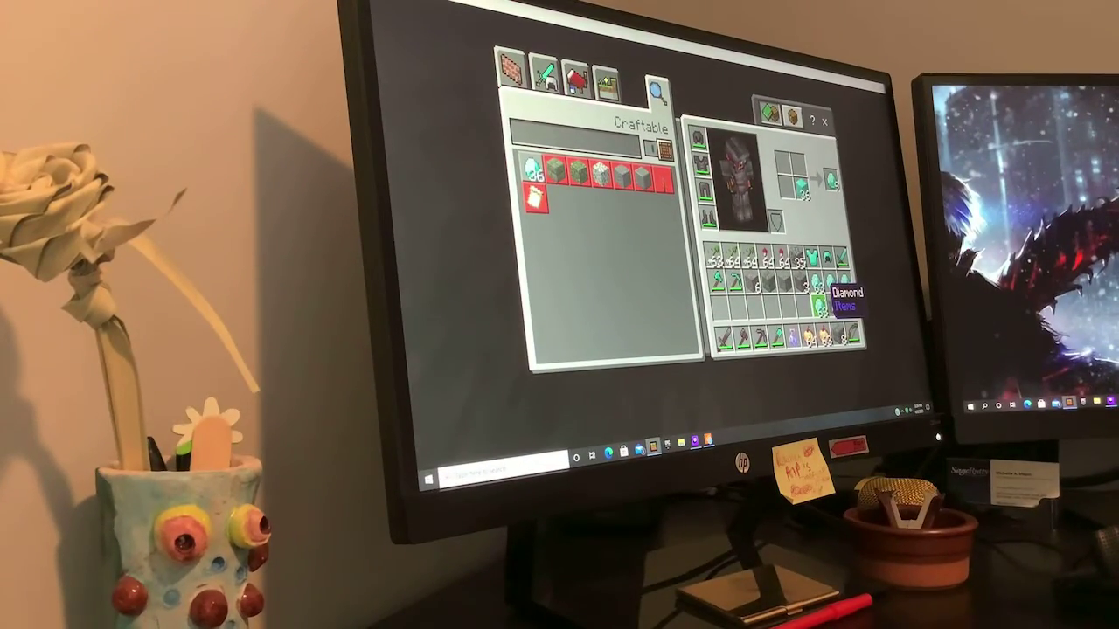
pyautogui.keyDown('shift'); pyautogui.click(830, 182); pyautogui.keyUp('shift')
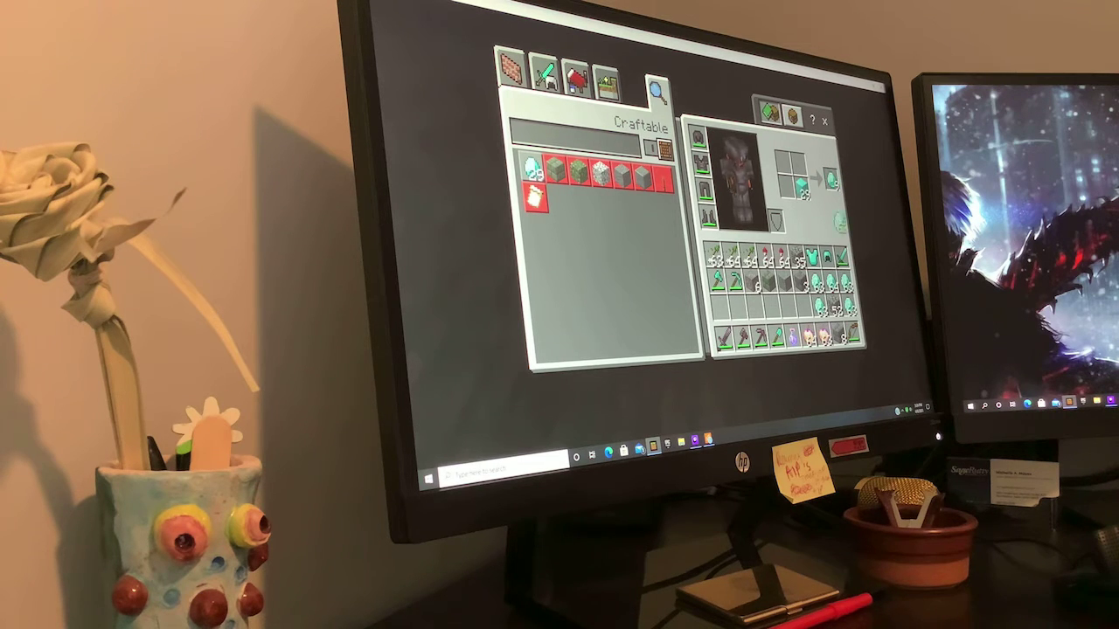
pyautogui.keyDown('shift'); pyautogui.click(830, 182); pyautogui.keyUp('shift')
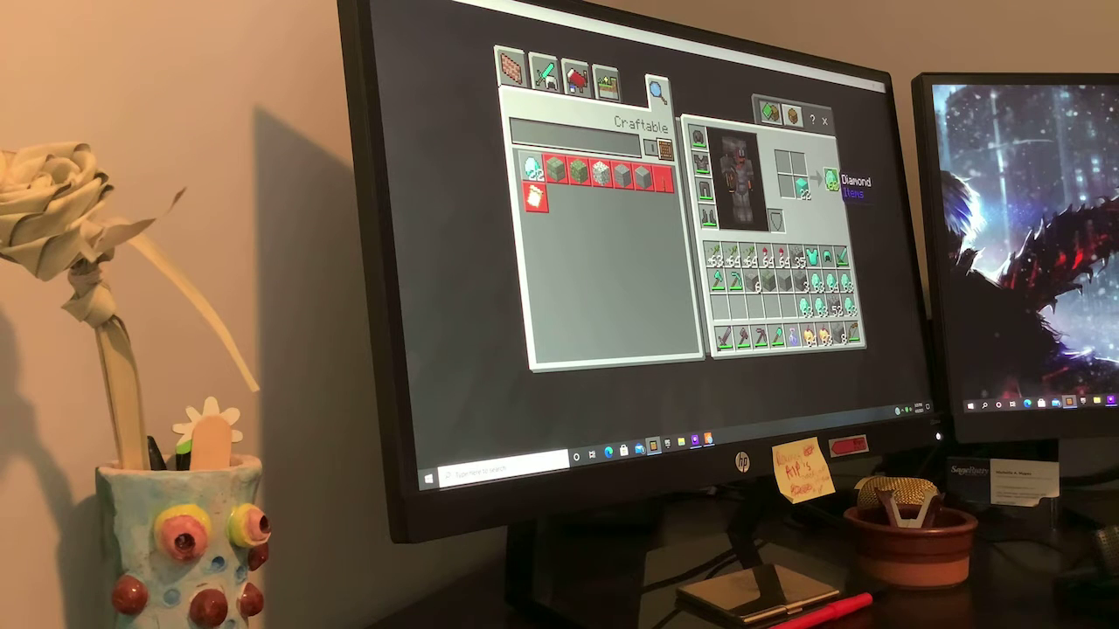
pyautogui.keyDown('shift'); pyautogui.click(830, 182); pyautogui.keyUp('shift')
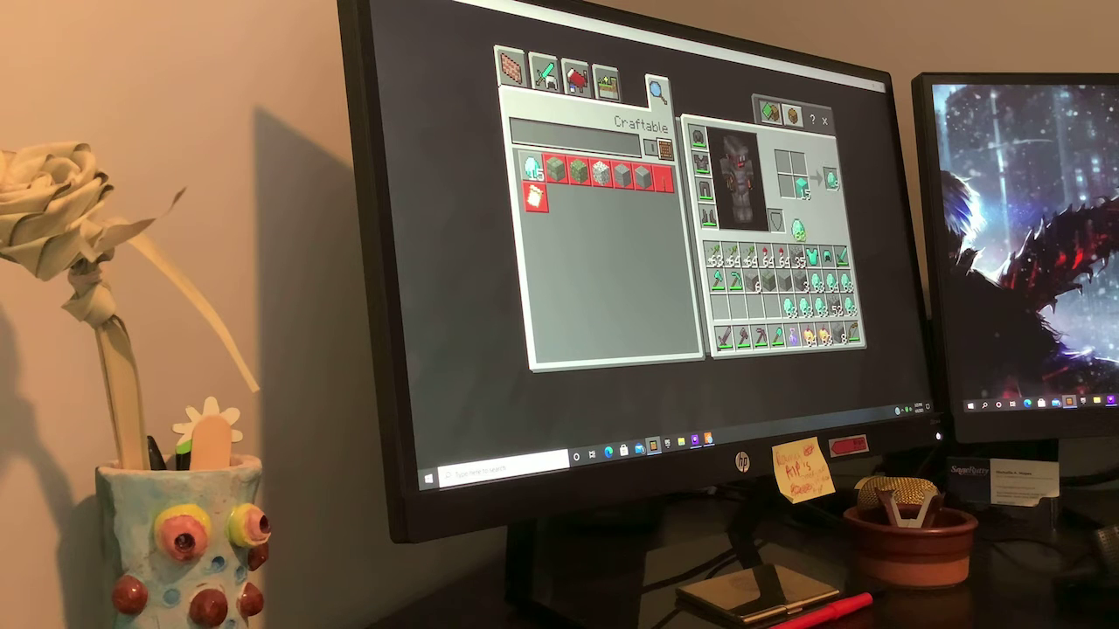
pyautogui.click(769, 308)
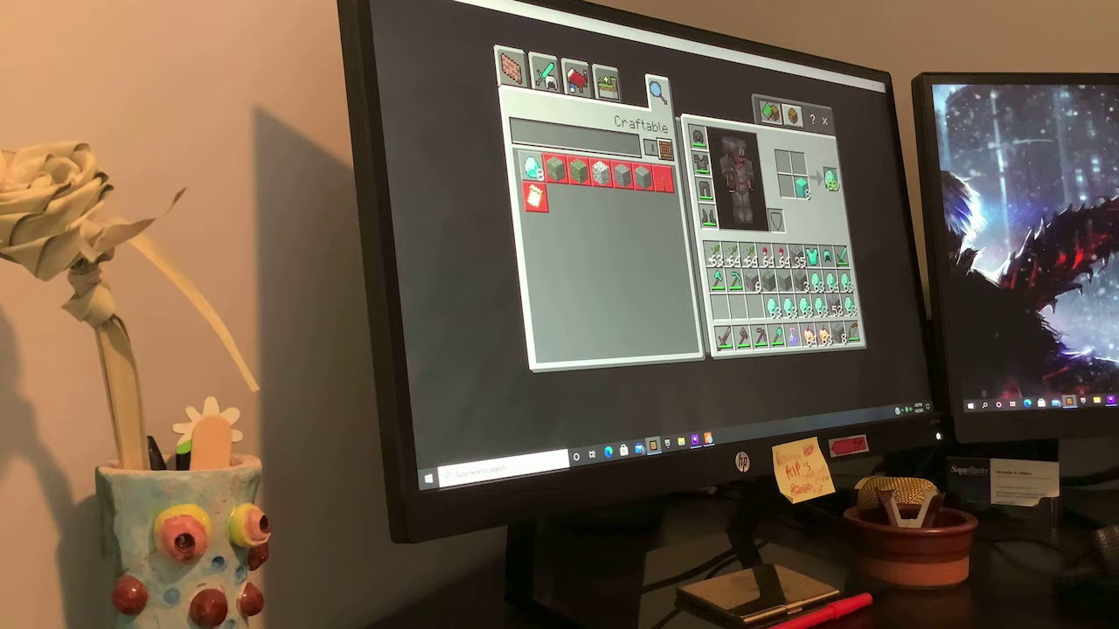
# - Craft the final diamonds and fill the remaining third-row inventory slots
pyautogui.click(759, 308)
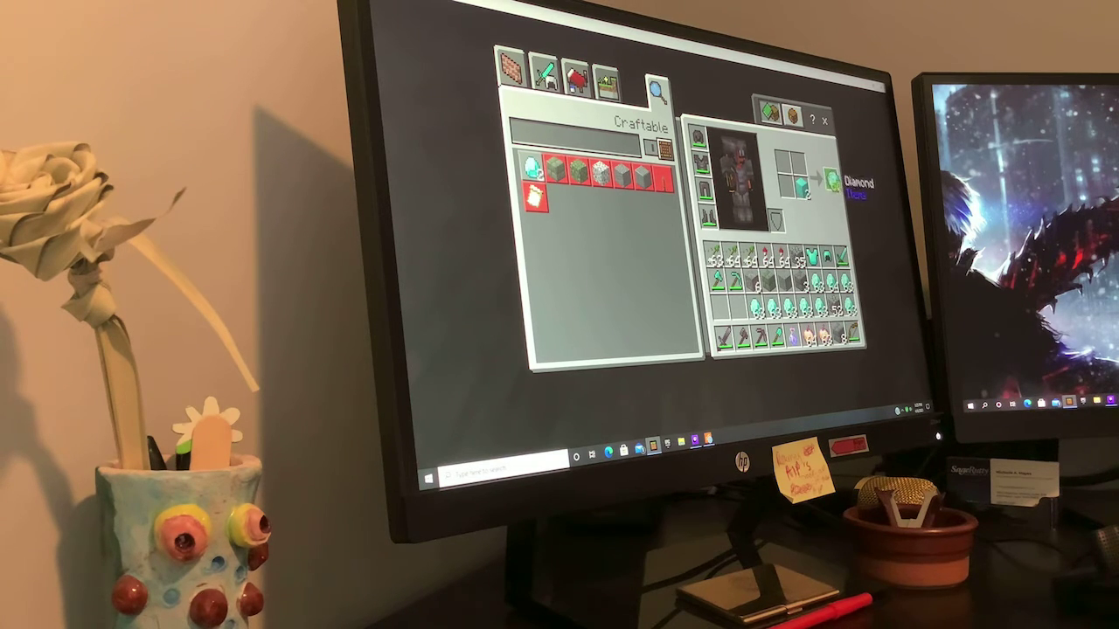
pyautogui.click(832, 180)
pyautogui.click(782, 311)
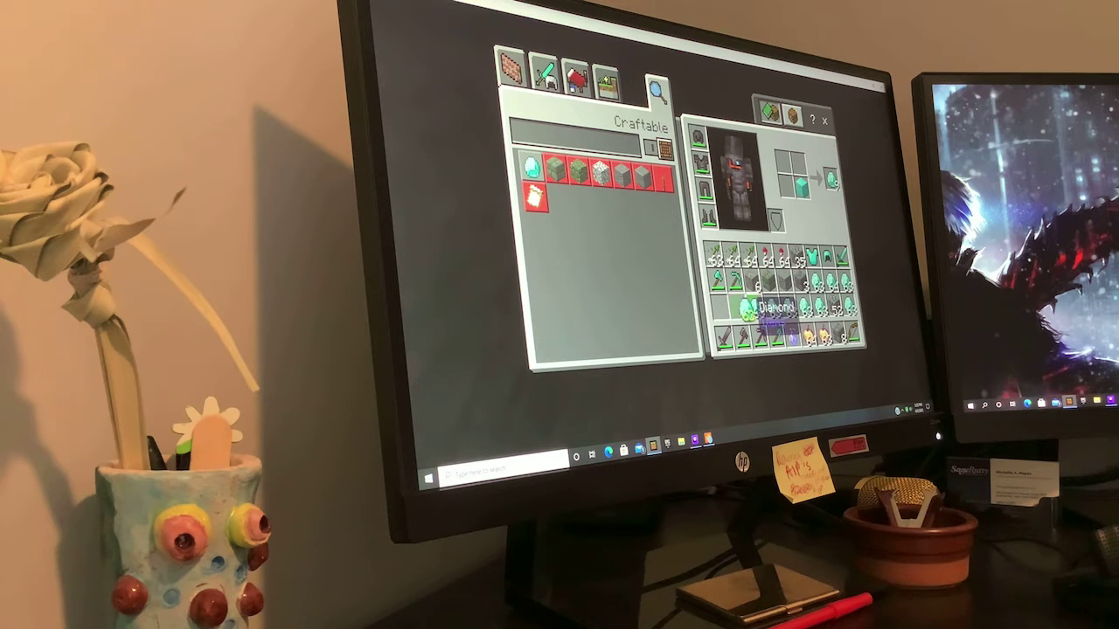
pyautogui.click(741, 311)
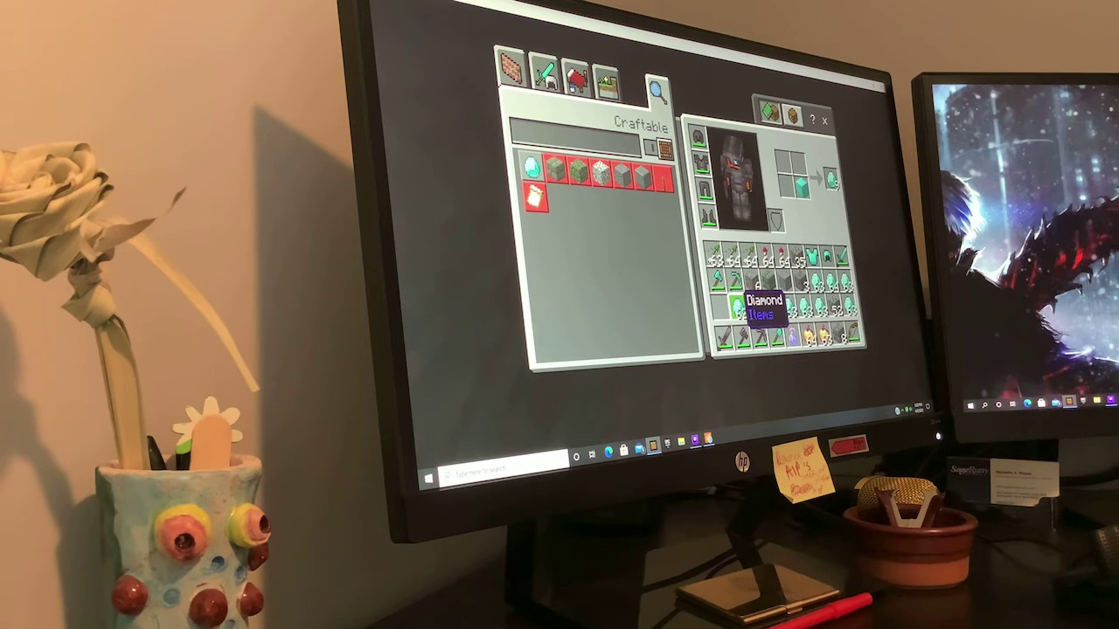
pyautogui.click(832, 179)
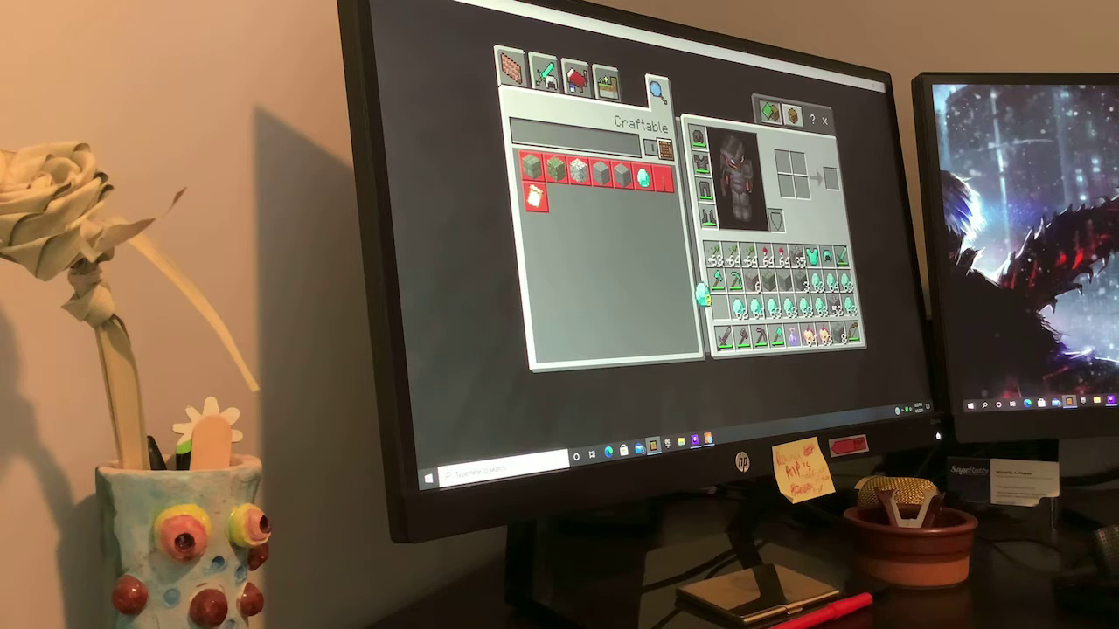
# - Merge the diamonds into full stacks across empty slots and remove the netherite helmet
pyautogui.click(717, 302)
pyautogui.click(718, 302)
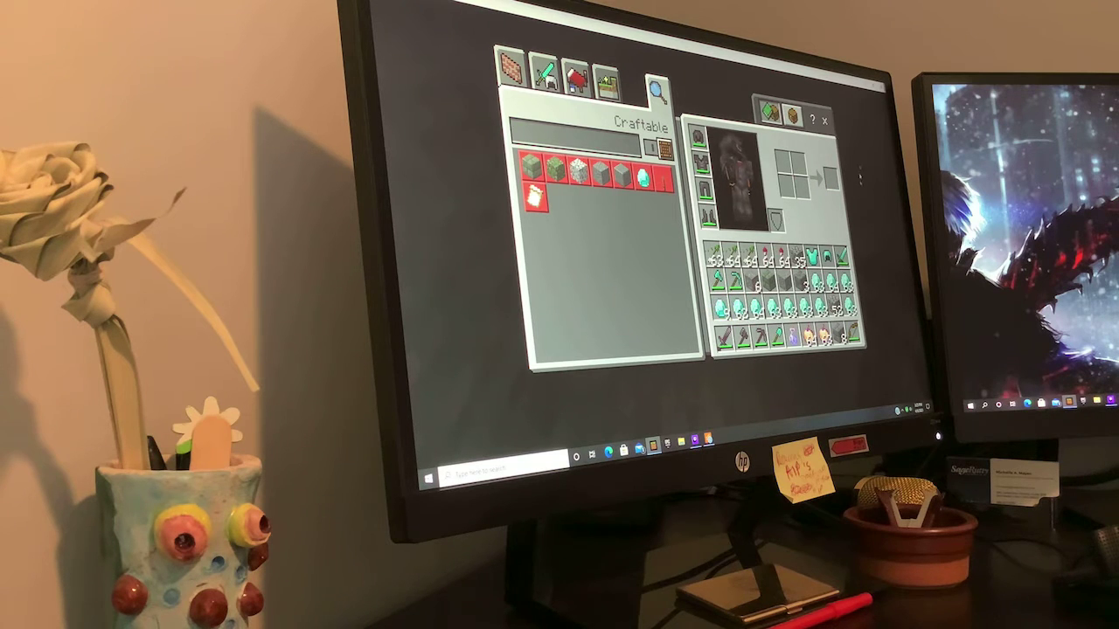
pyautogui.click(831, 281)
pyautogui.click(838, 281)
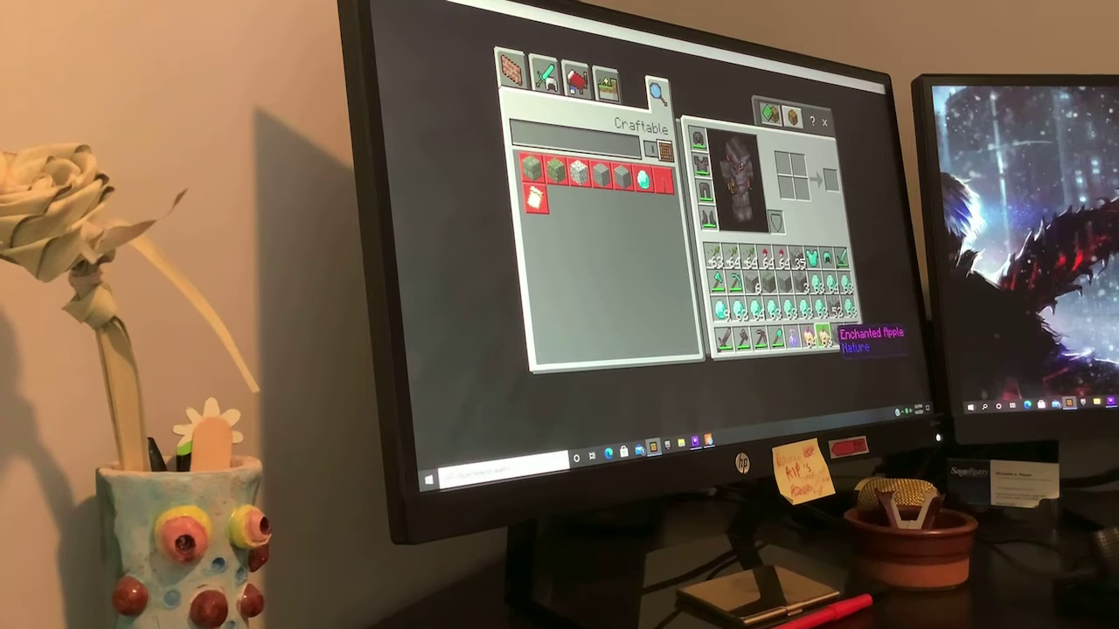
pyautogui.click(817, 282)
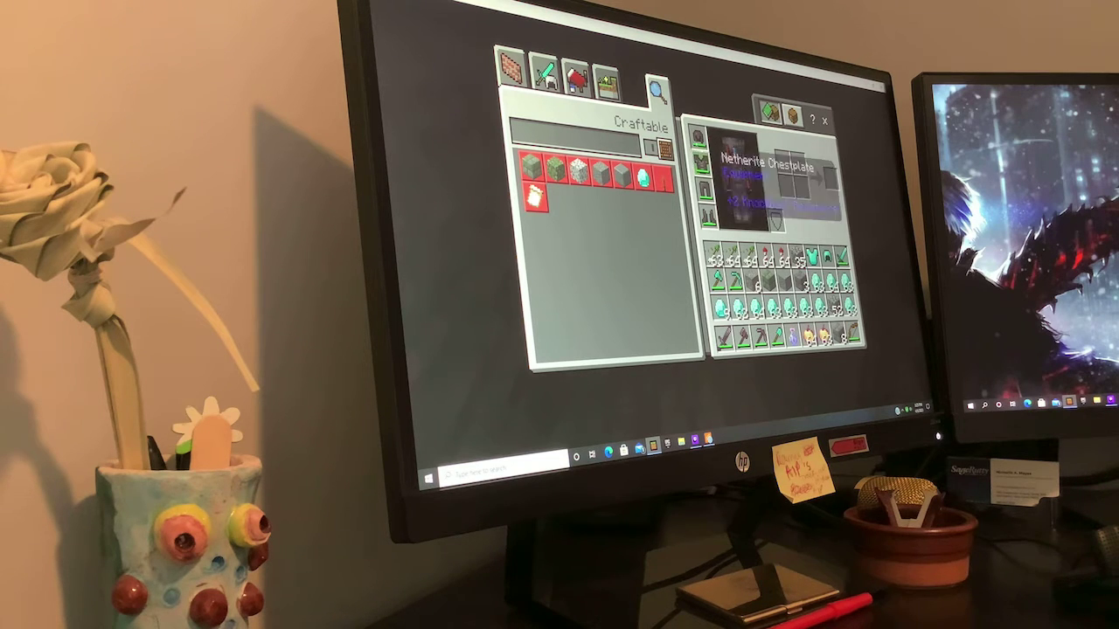
pyautogui.keyDown('shift'); pyautogui.click(697, 135); pyautogui.keyUp('shift')
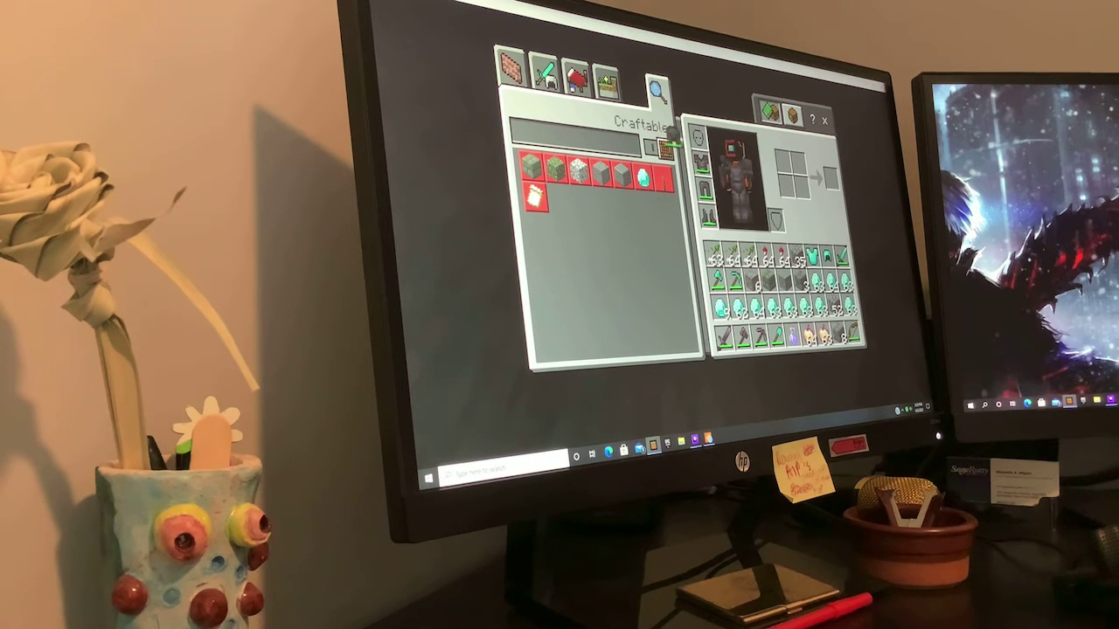
# - Take off the netherite chestplate, leggings, boots and helmet, leaving the character bare
pyautogui.keyDown('shift'); pyautogui.click(699, 162); pyautogui.keyUp('shift')
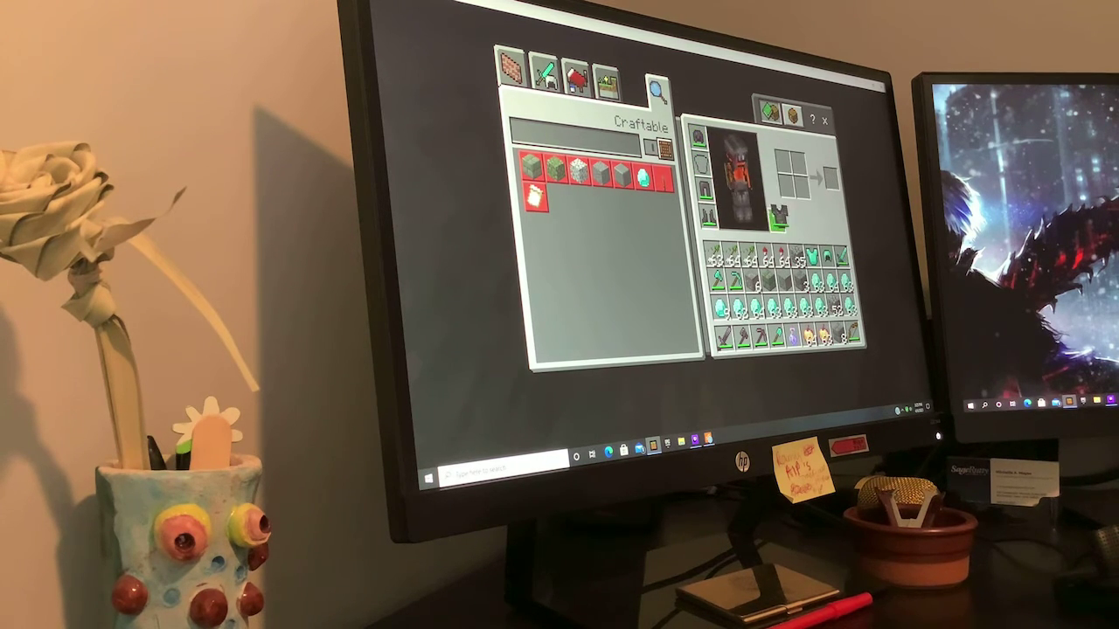
pyautogui.click(699, 161)
pyautogui.click(700, 188)
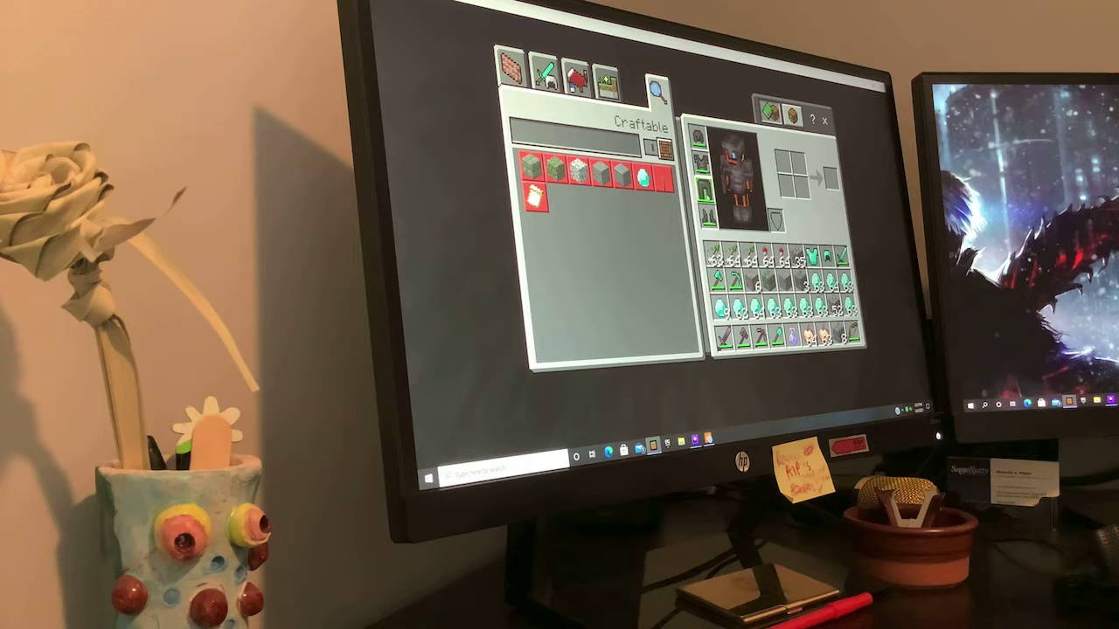
pyautogui.click(707, 217)
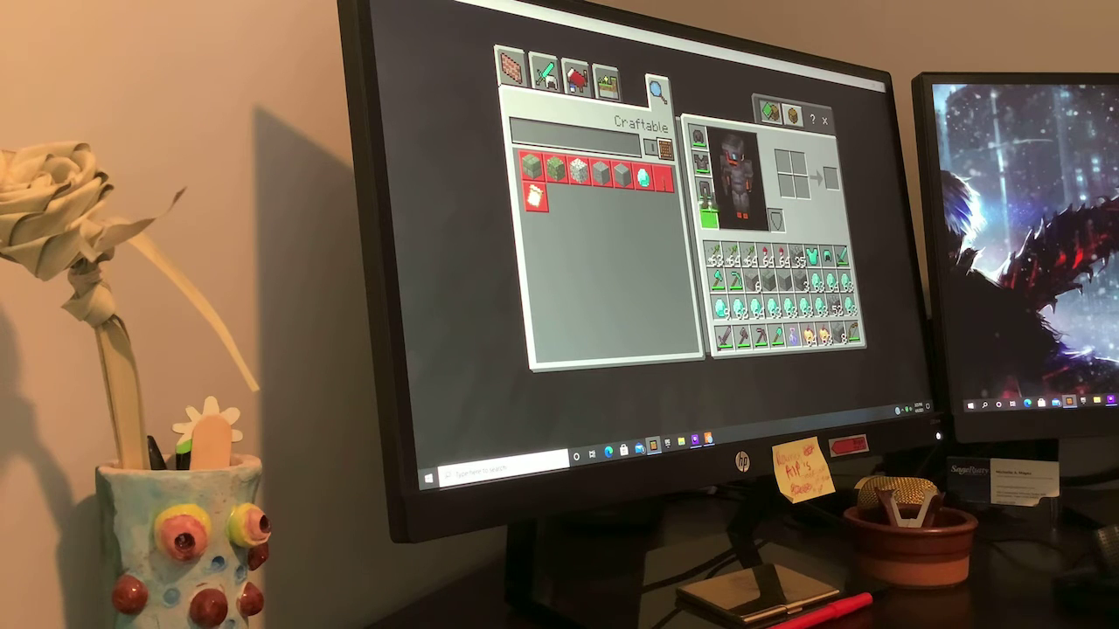
pyautogui.click(706, 211)
pyautogui.click(706, 215)
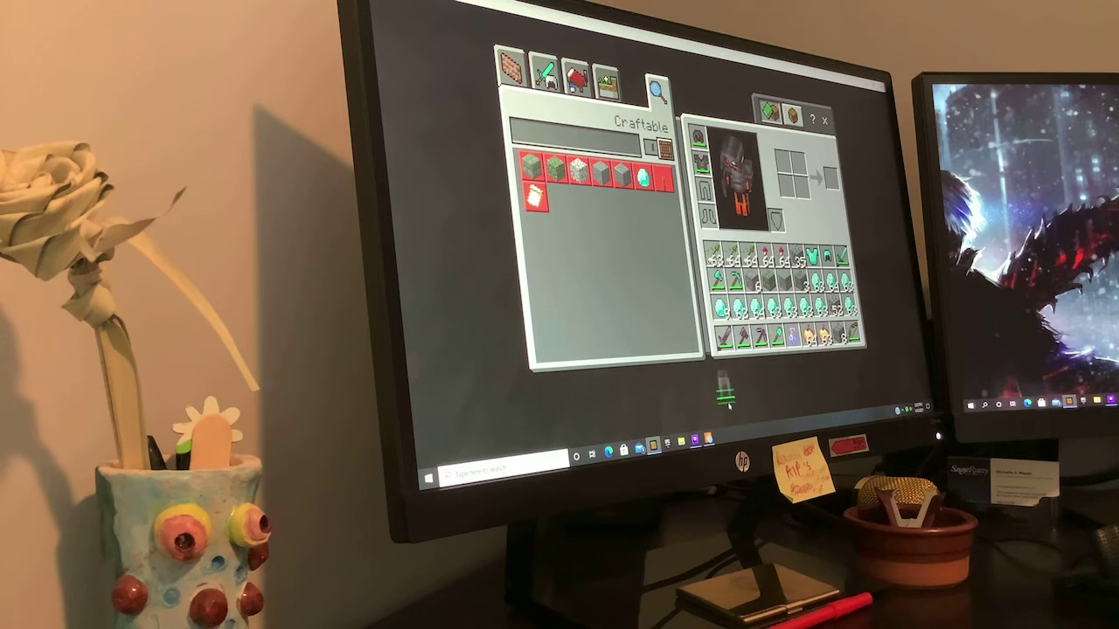
pyautogui.keyDown('shift'); pyautogui.click(700, 162); pyautogui.keyUp('shift')
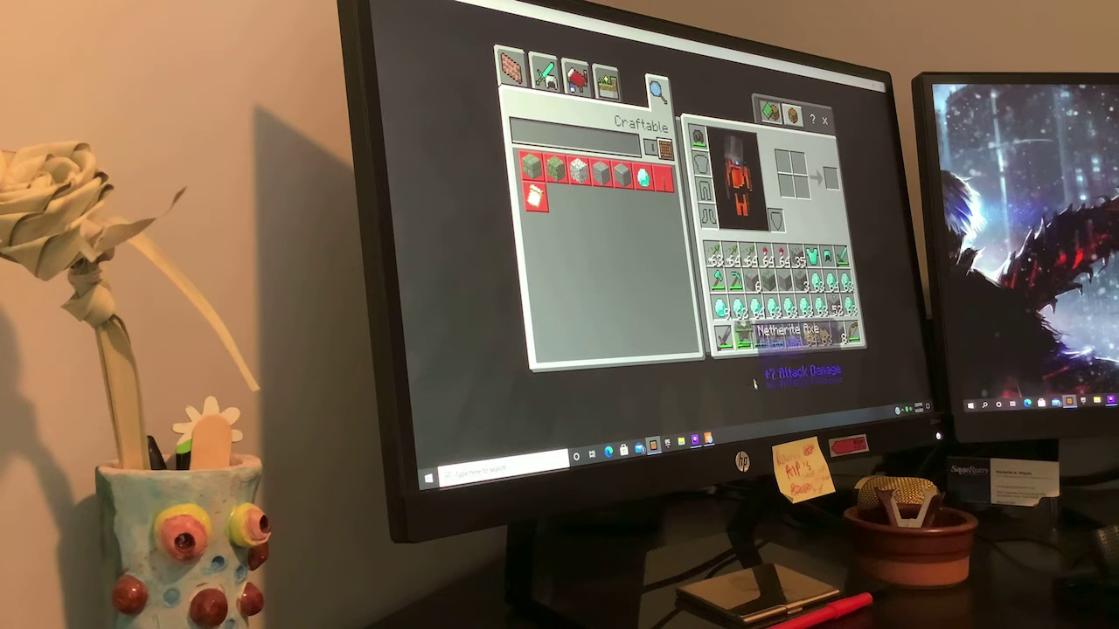
pyautogui.keyDown('shift'); pyautogui.click(698, 136); pyautogui.keyUp('shift')
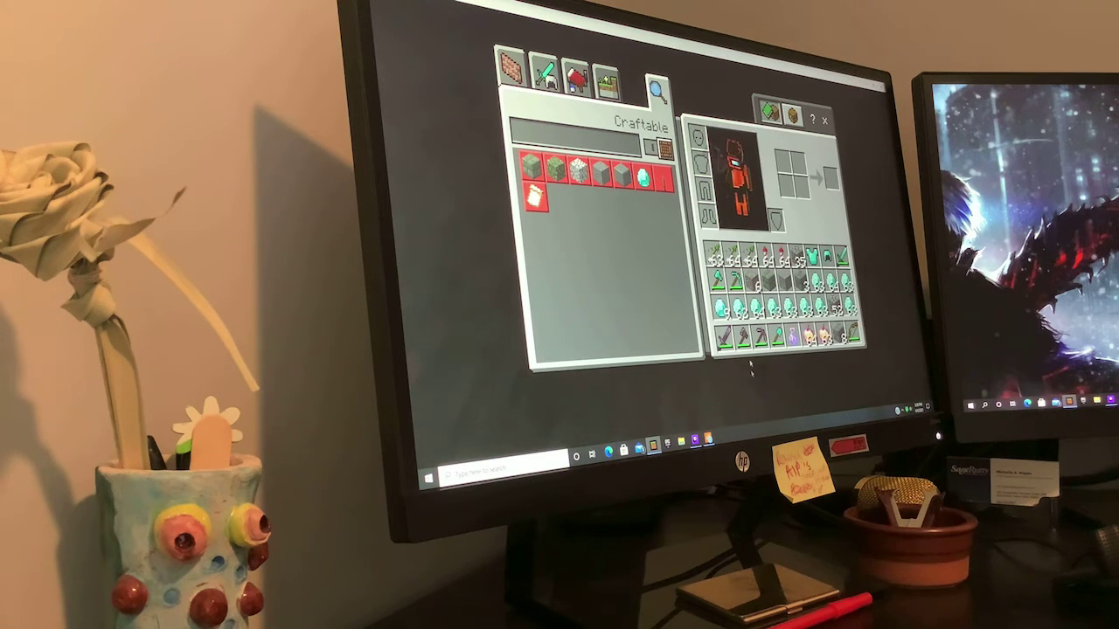
# - Shift a few diamonds between inventory slots and close the inventory
pyautogui.click(719, 308)
pyautogui.click(756, 308)
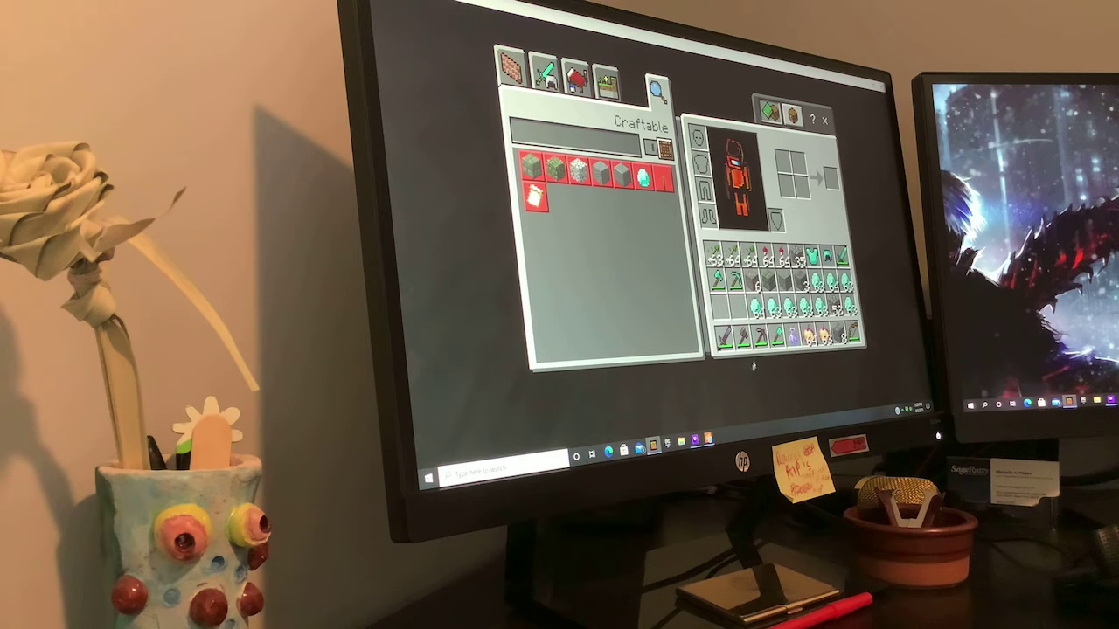
pyautogui.keyDown('shift'); pyautogui.click(755, 307); pyautogui.keyUp('shift')
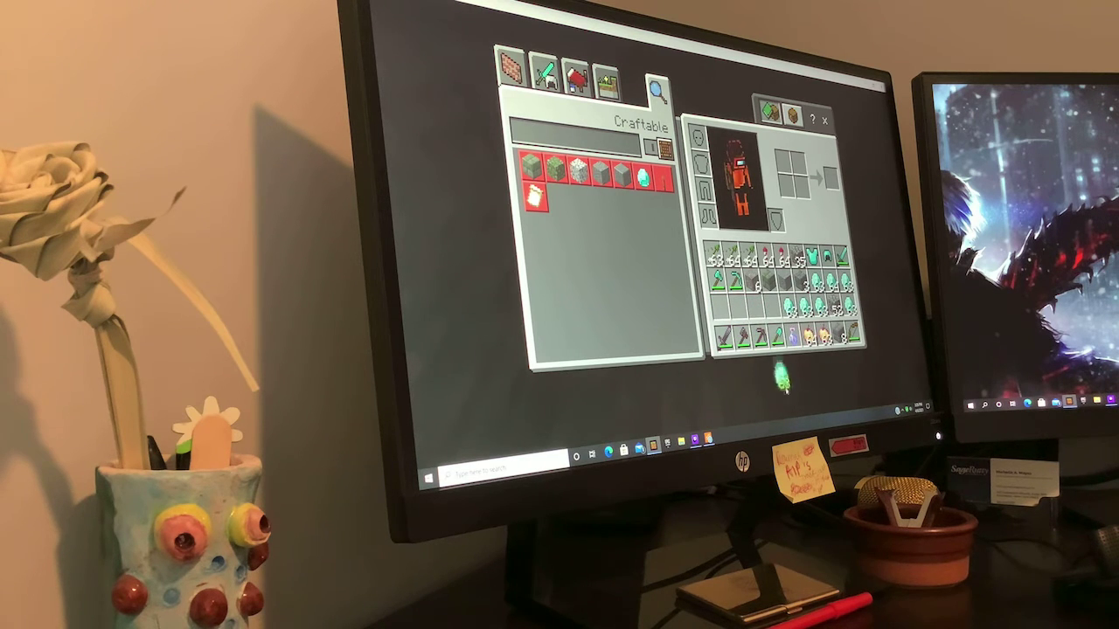
pyautogui.press('Escape')
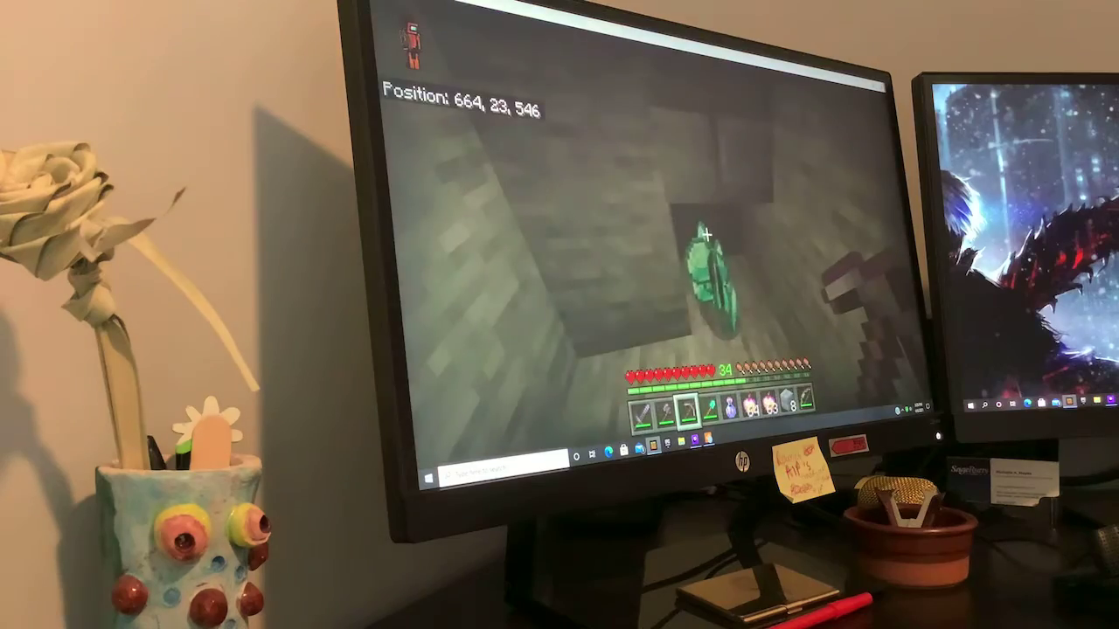
# - Walk through the cave, then put the netherite armor and boots back on
pyautogui.press('w')
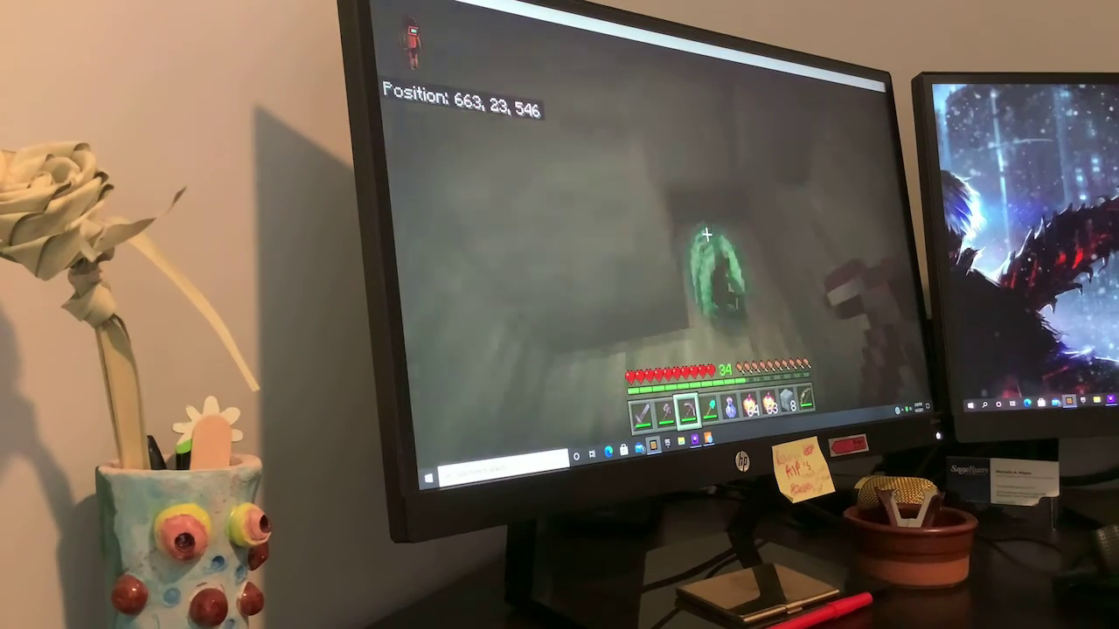
pyautogui.press('a')
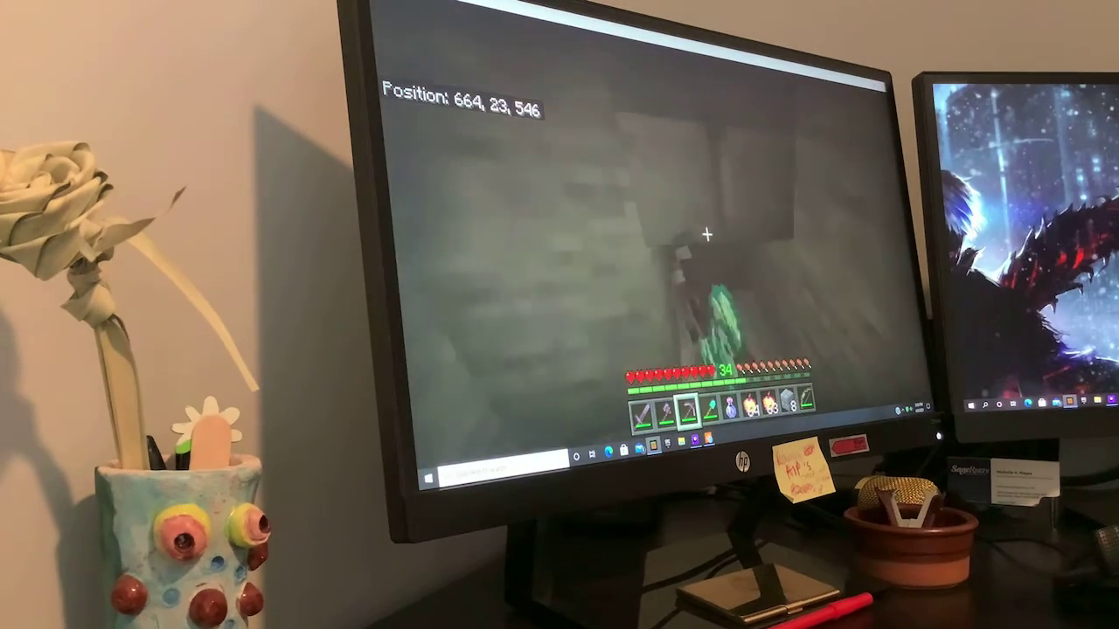
pyautogui.press('w')
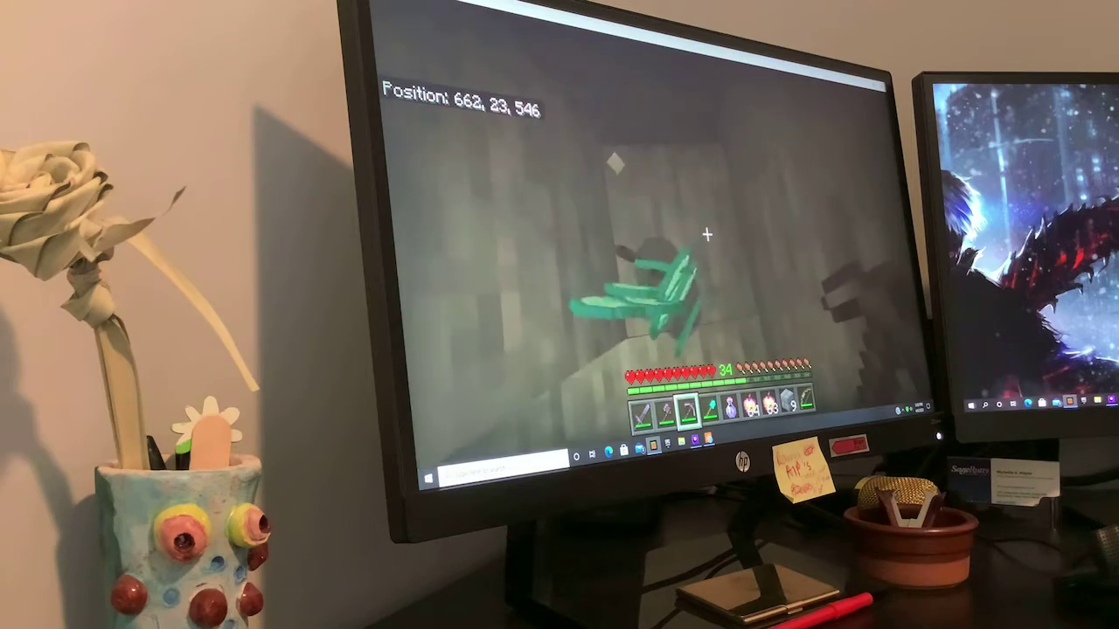
pyautogui.press('e')
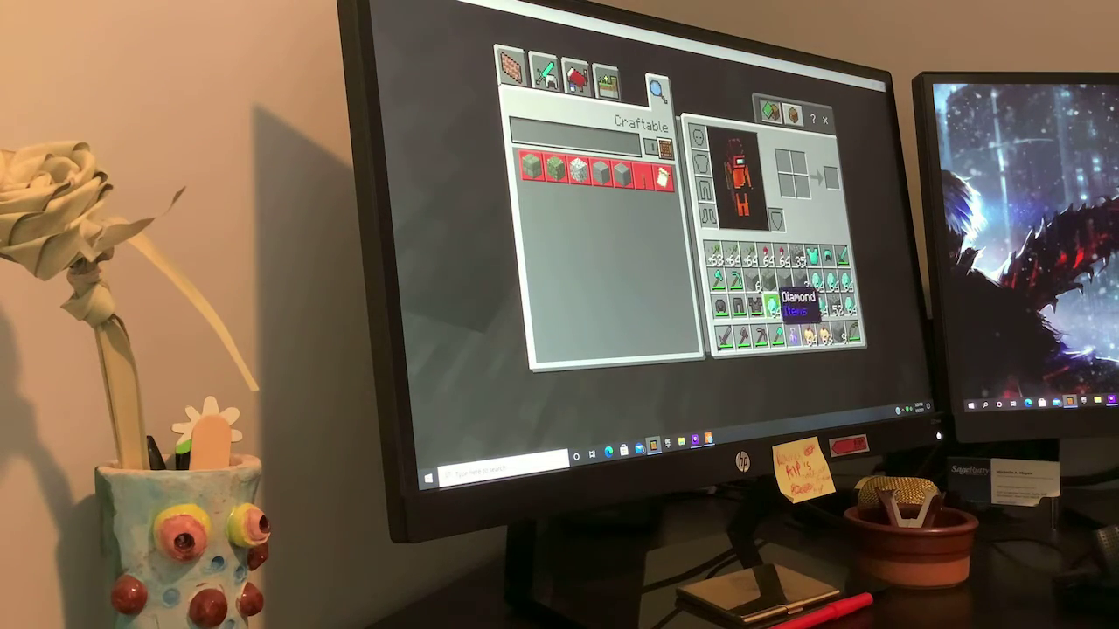
pyautogui.keyDown('shift'); pyautogui.click(702, 166); pyautogui.keyUp('shift')
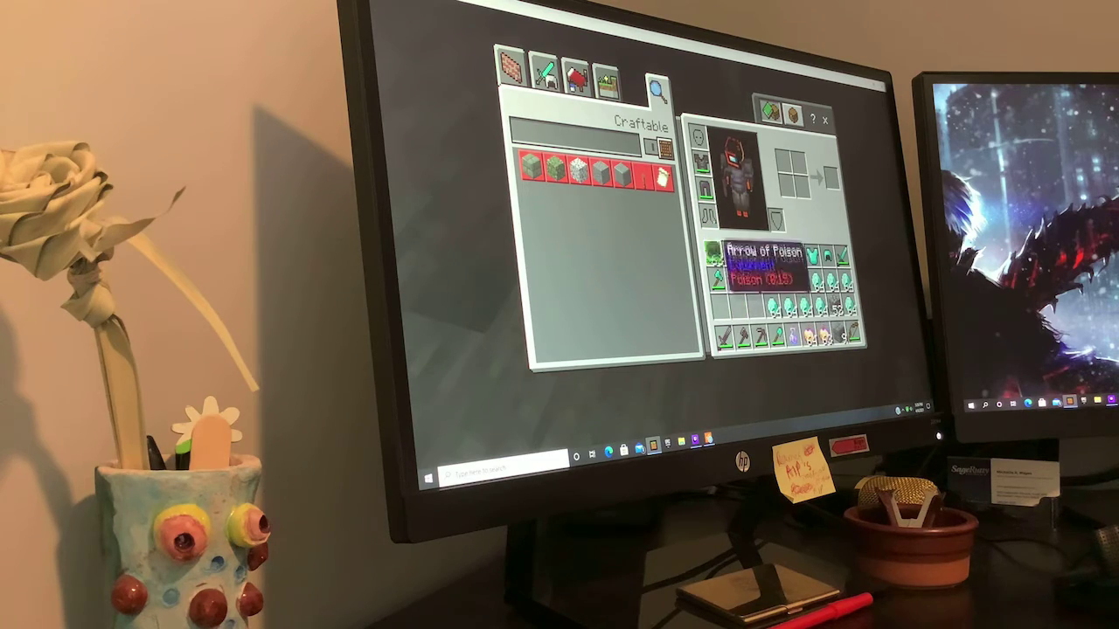
pyautogui.keyDown('shift'); pyautogui.click(719, 306); pyautogui.keyUp('shift')
pyautogui.press('e')
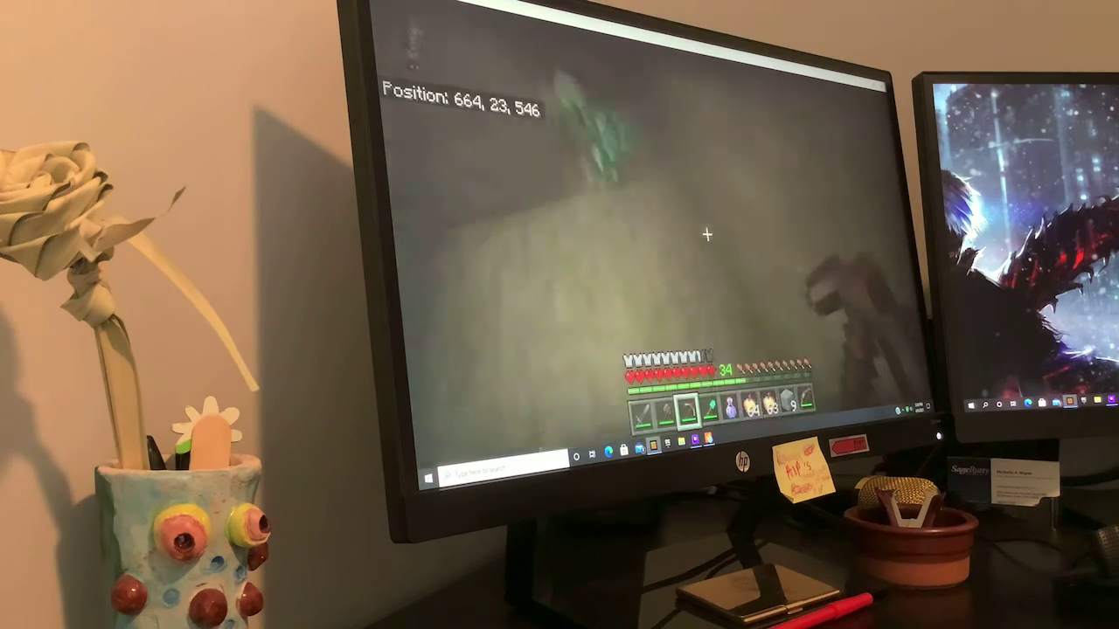
# - Re-equip the boots, close the inventory, and walk forward through the cave
pyautogui.press('e')
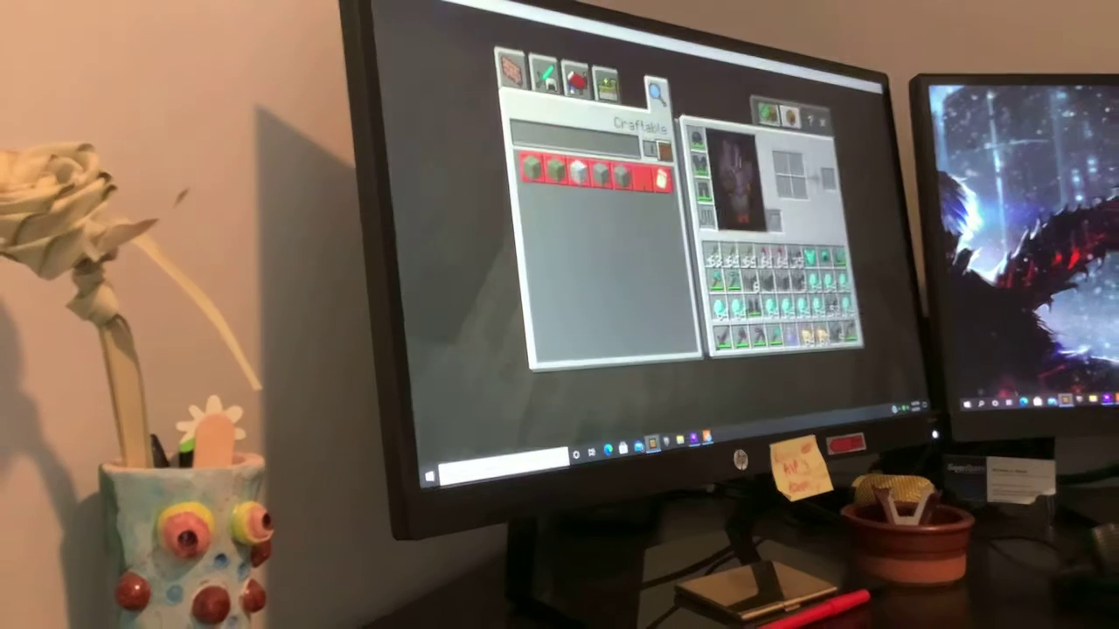
pyautogui.click(704, 210)
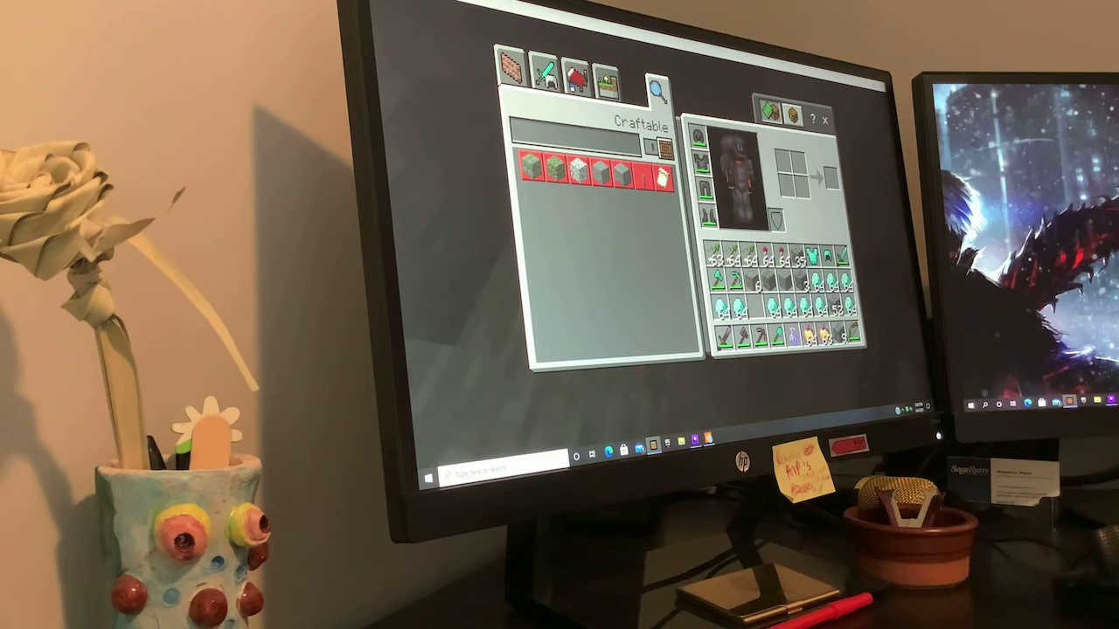
pyautogui.press('e')
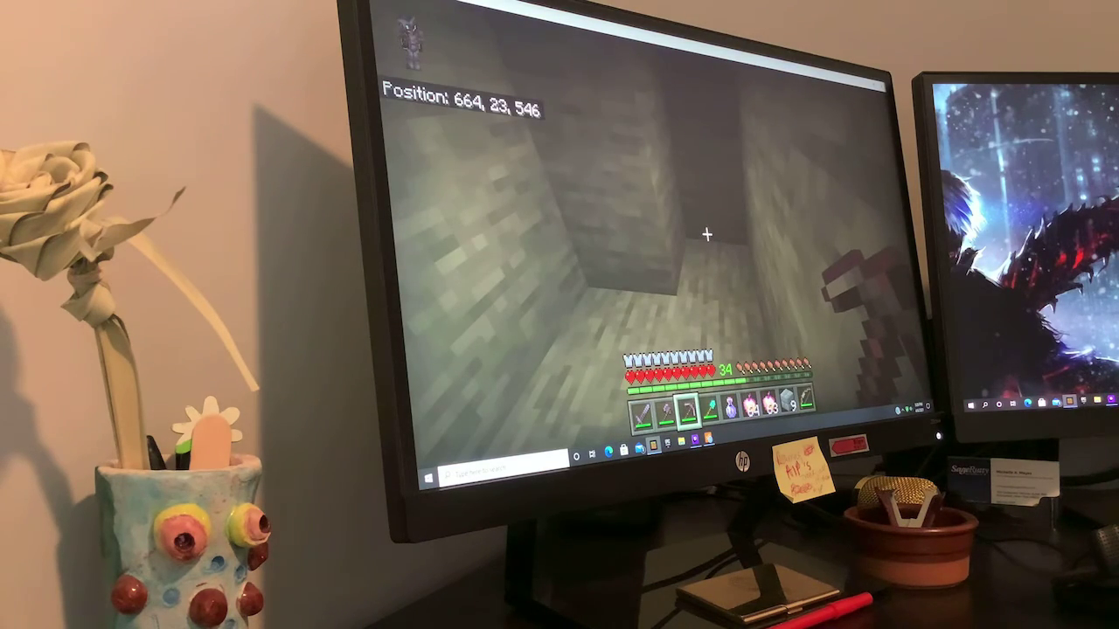
pyautogui.press('e')
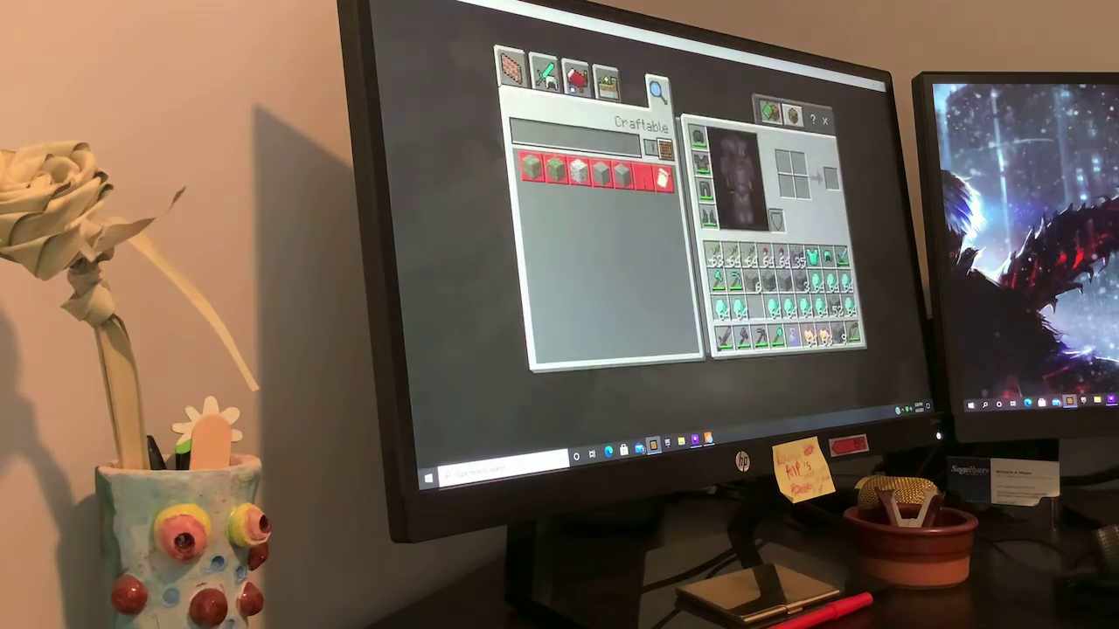
pyautogui.press('e')
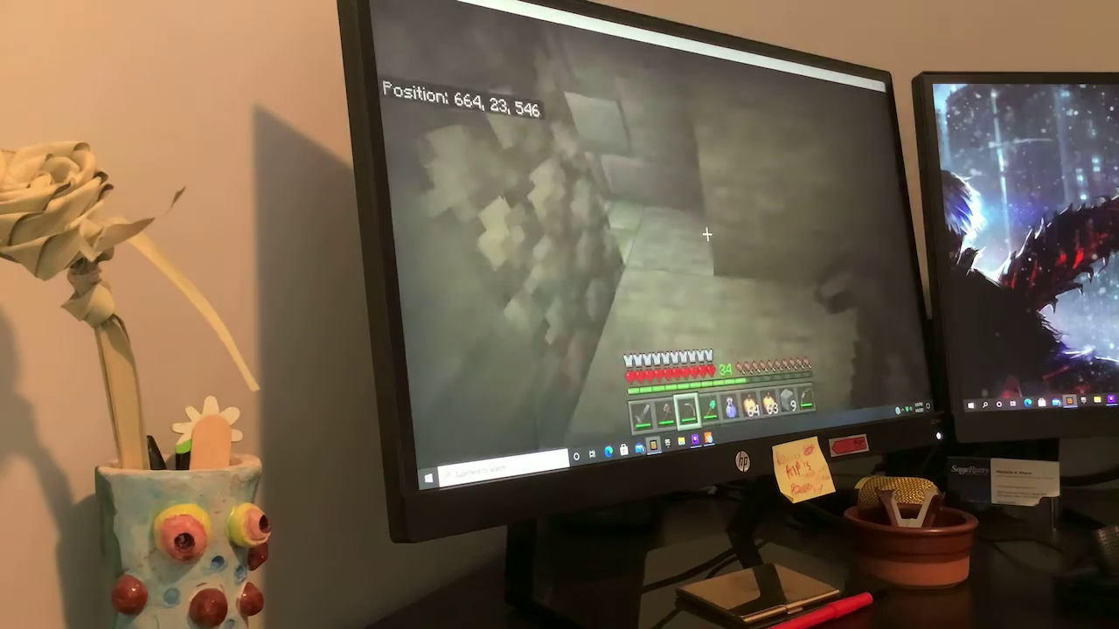
pyautogui.press('w')
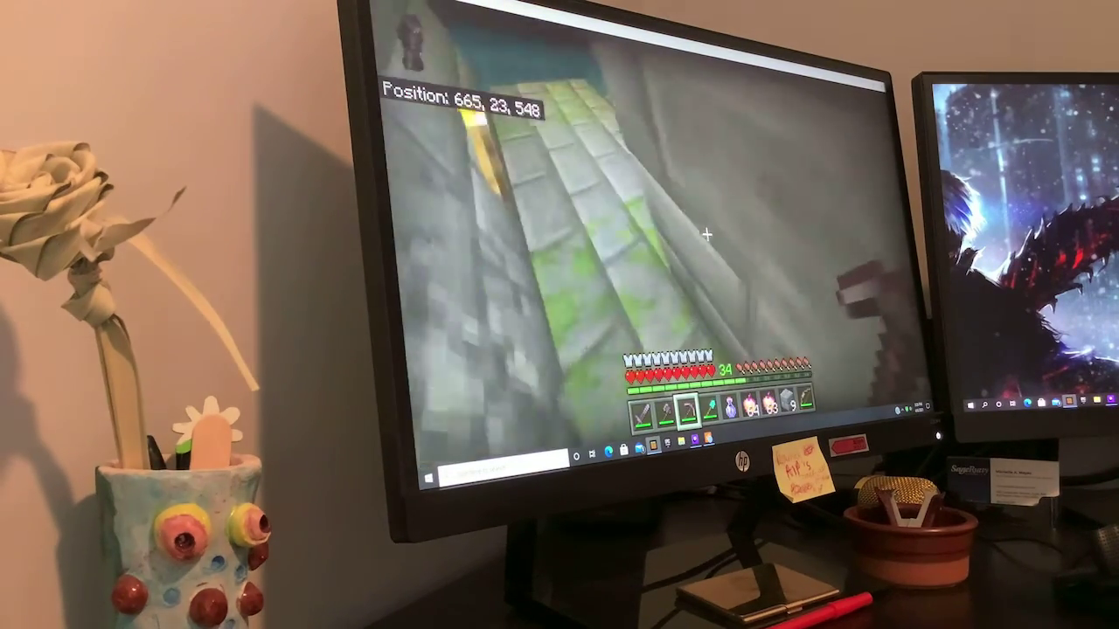